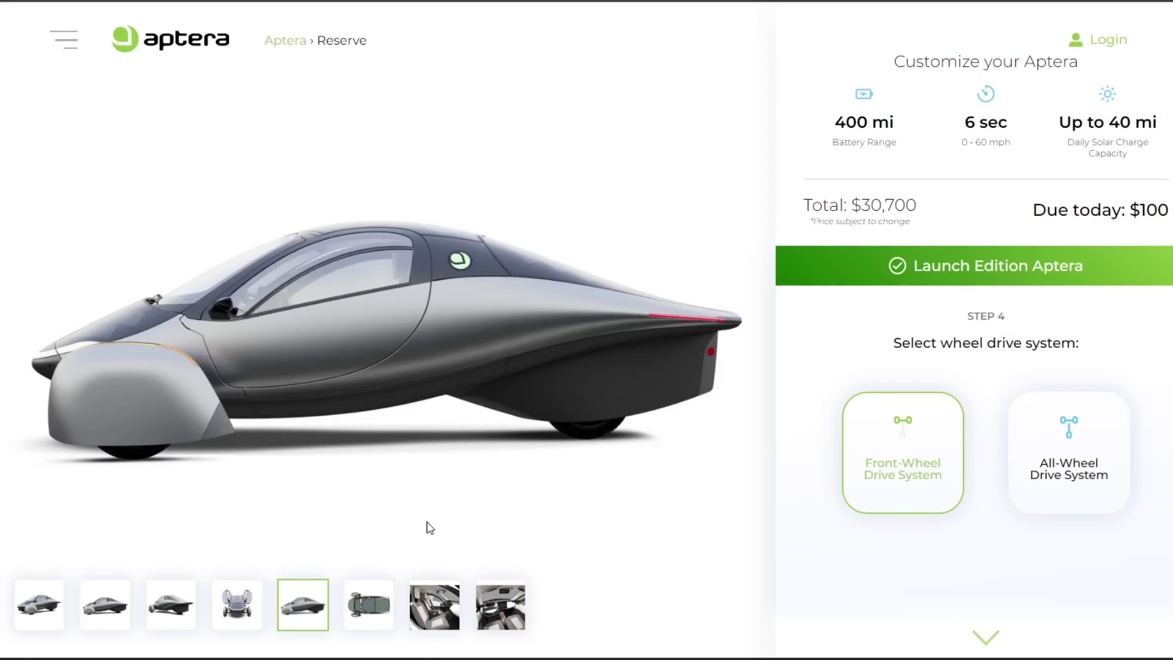
Display the Launch Edition Aptera's rear three-quarter view using the third gallery thumbnail
{"action": "left_click", "coordinate": [180, 608]}
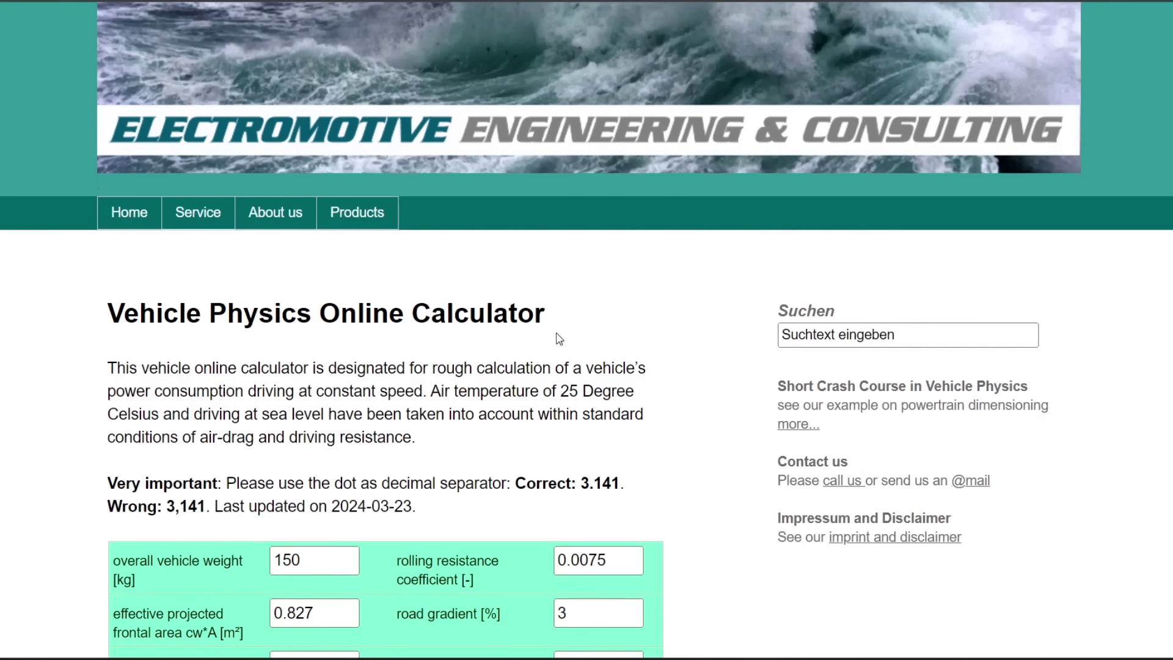
Replace the frontal-area form's cW-value with .13 and projected frontal area with 2.2
{"action": "scroll", "coordinate": [558, 334], "scroll_direction": "down", "scroll_amount": 3}
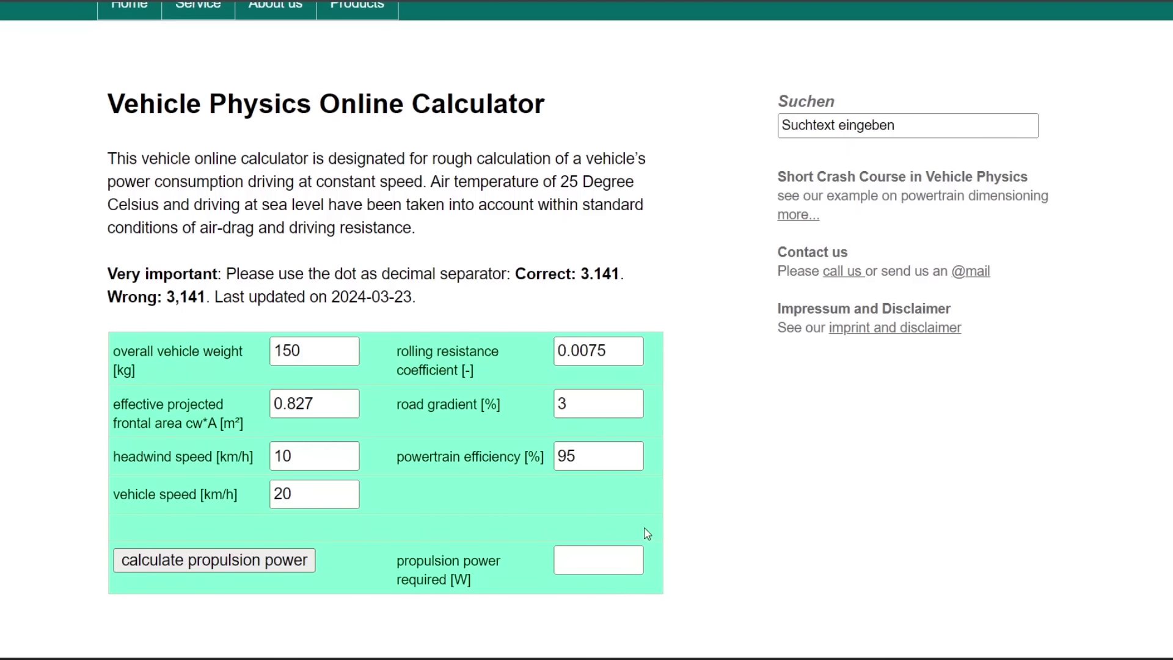
{"action": "scroll", "coordinate": [737, 527], "scroll_direction": "down", "scroll_amount": 8}
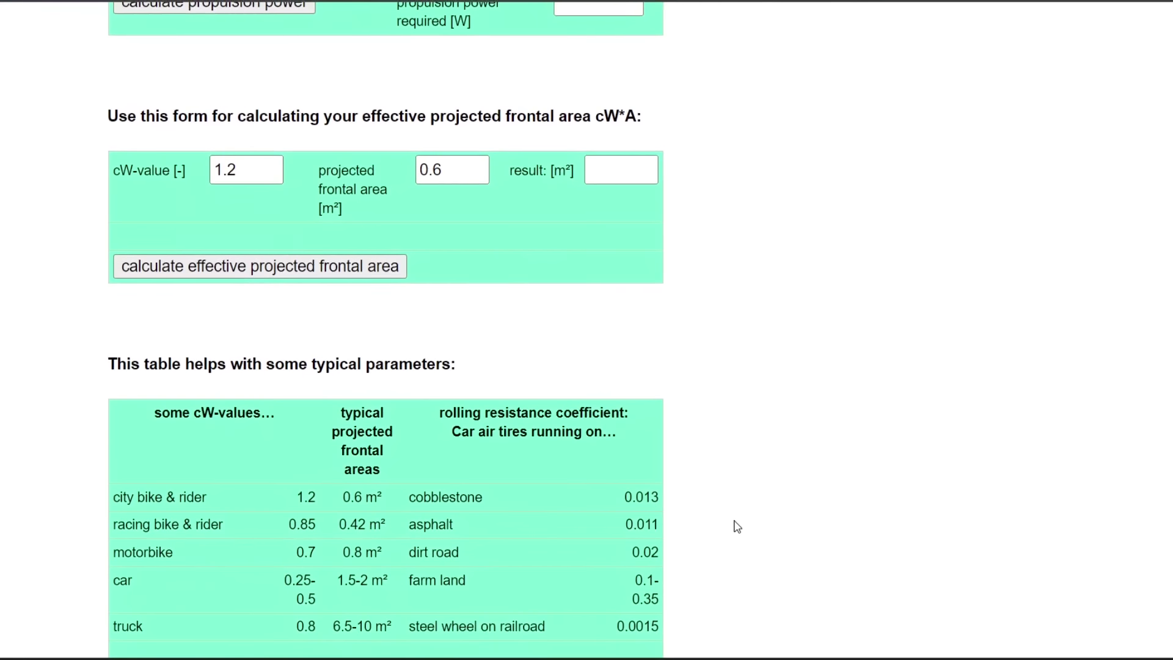
{"action": "scroll", "coordinate": [737, 527], "scroll_direction": "up", "scroll_amount": 8}
{"action": "scroll", "coordinate": [715, 511], "scroll_direction": "down", "scroll_amount": 3}
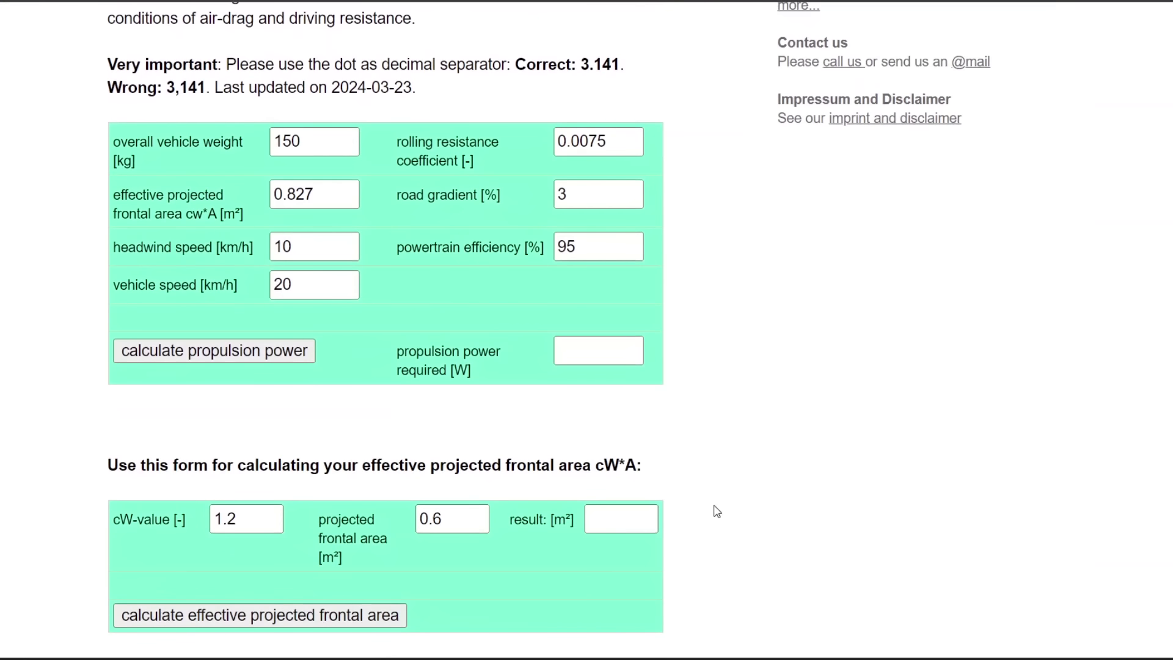
{"action": "double_click", "coordinate": [253, 514]}
{"action": "type", "text": ".13"}
{"action": "double_click", "coordinate": [453, 512]}
{"action": "type", "text": "2.2"}
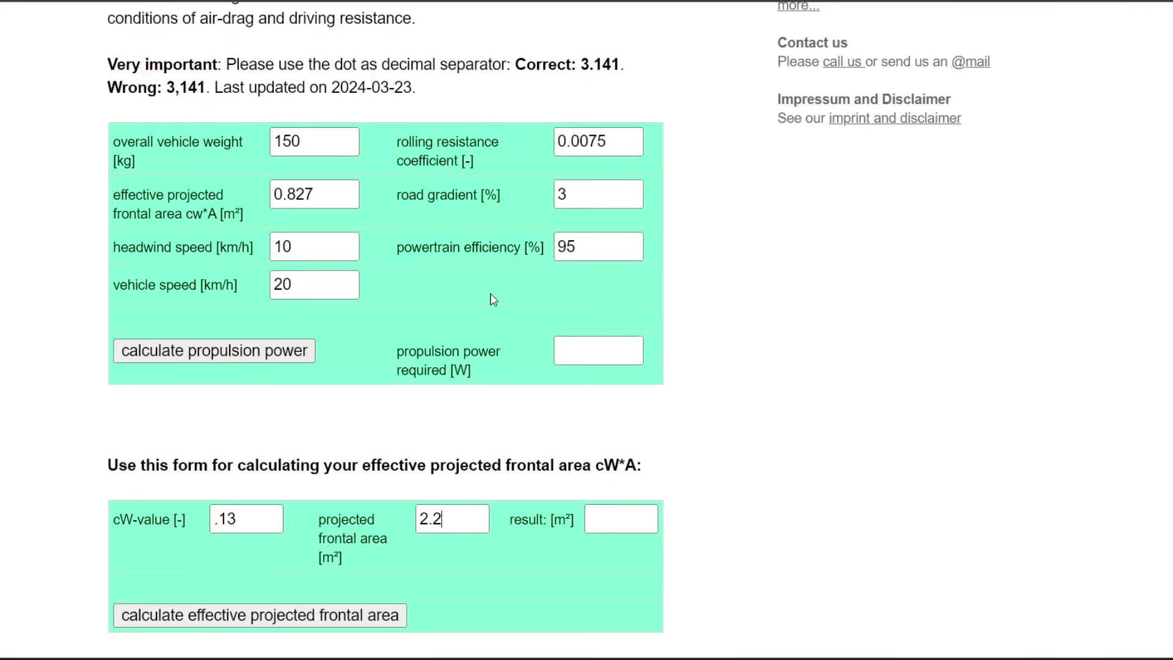
Calculate the effective projected frontal area, getting 0.286000 m² from cW .13 and area 2.2
{"action": "scroll", "coordinate": [493, 296], "scroll_direction": "down", "scroll_amount": 7}
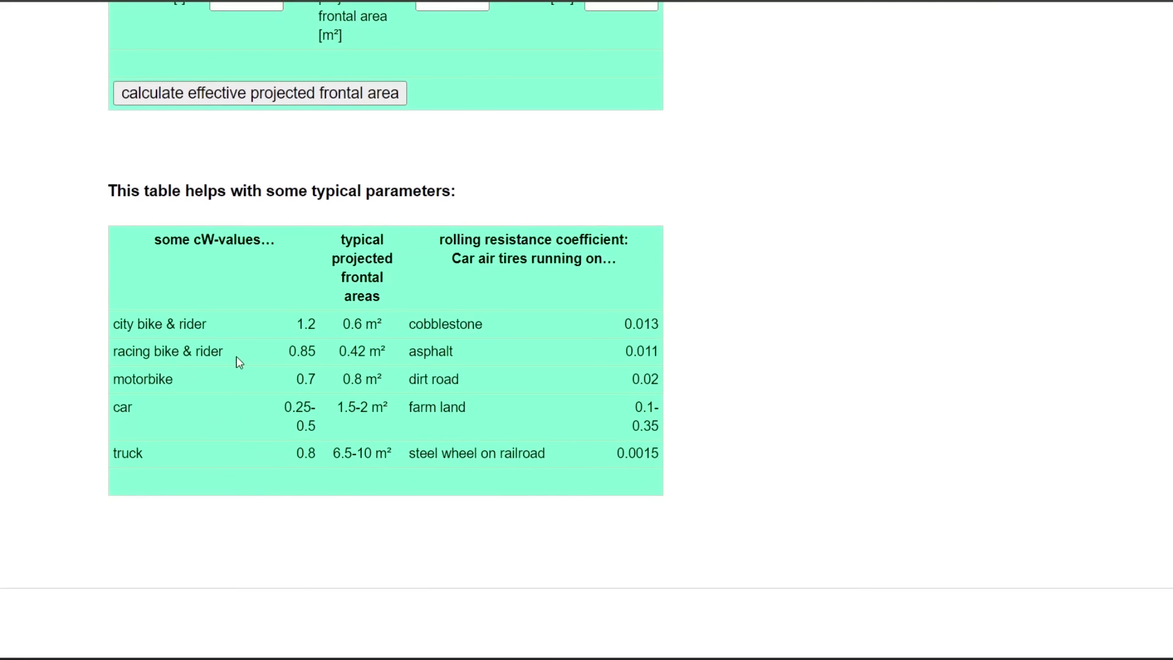
{"action": "scroll", "coordinate": [238, 362], "scroll_direction": "up", "scroll_amount": 1}
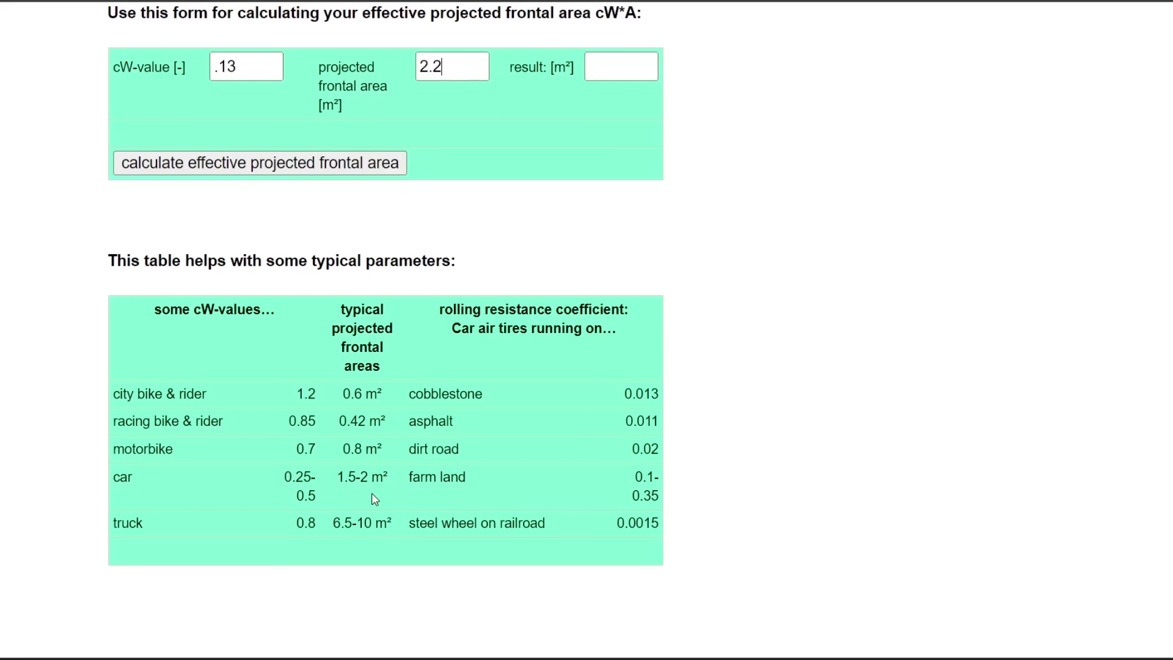
{"action": "scroll", "coordinate": [428, 404], "scroll_direction": "up", "scroll_amount": 4}
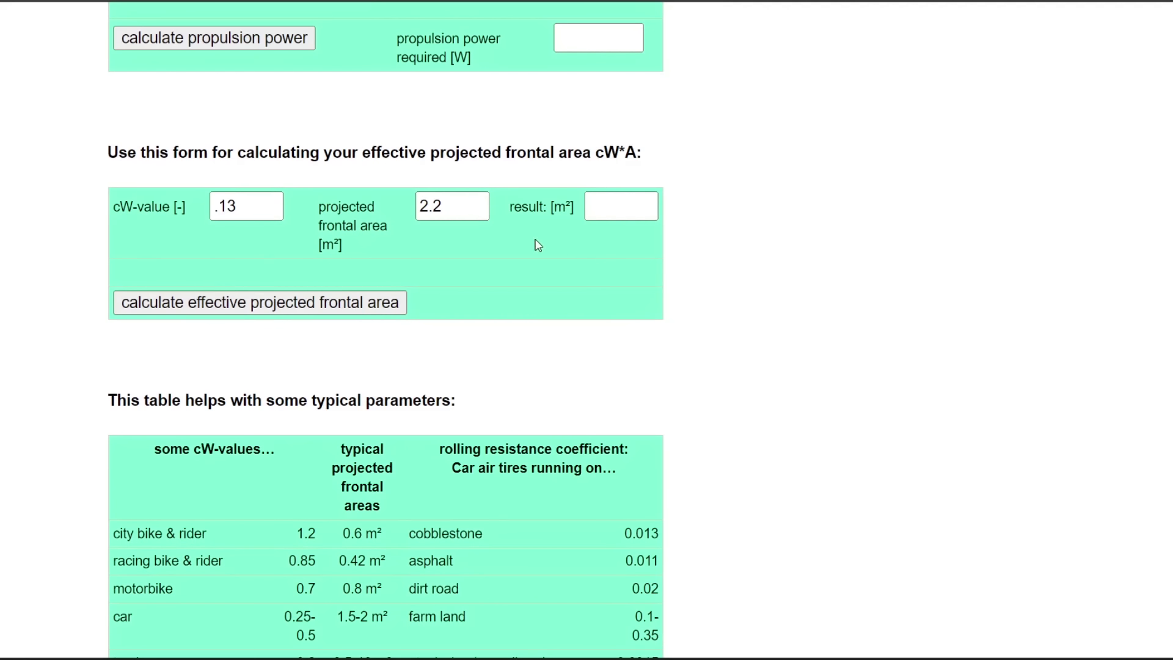
{"action": "left_click", "coordinate": [318, 306]}
{"action": "scroll", "coordinate": [727, 257], "scroll_direction": "up", "scroll_amount": 3}
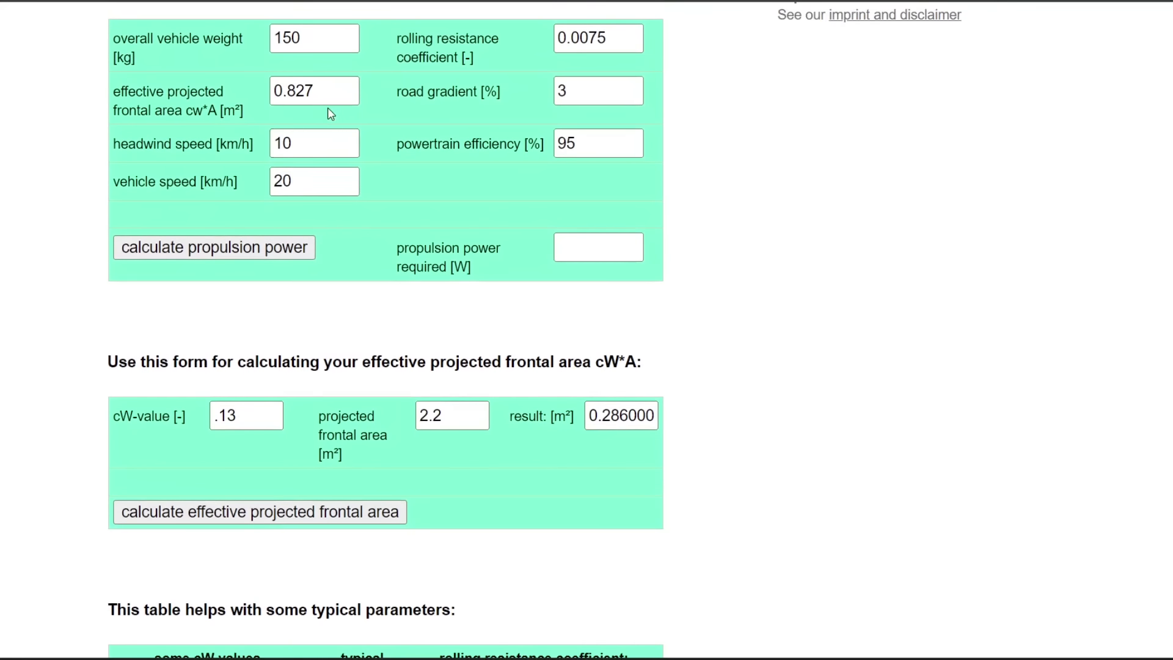
Set cw*A to 0.286 and vehicle weight to 1000 kg
{"action": "double_click", "coordinate": [342, 95]}
{"action": "type", "text": "0.286"}
{"action": "double_click", "coordinate": [321, 38]}
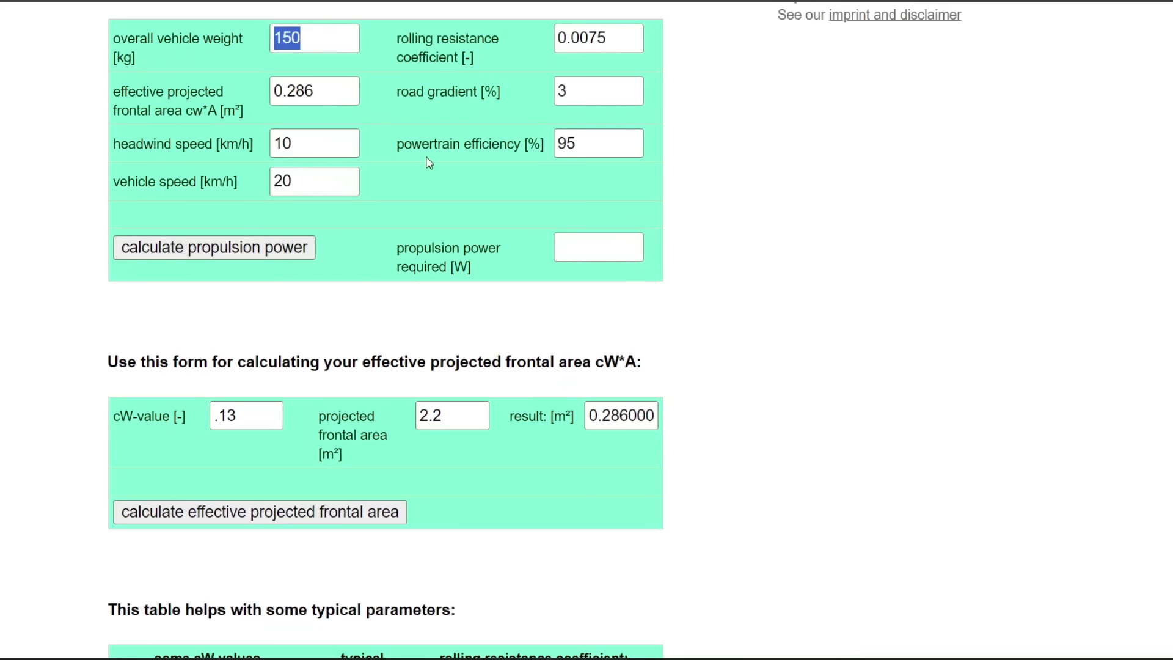
{"action": "type", "text": "1000"}
Set rolling resistance to 0.011 and both road gradient and headwind speed to 0
{"action": "scroll", "coordinate": [428, 171], "scroll_direction": "up", "scroll_amount": 2}
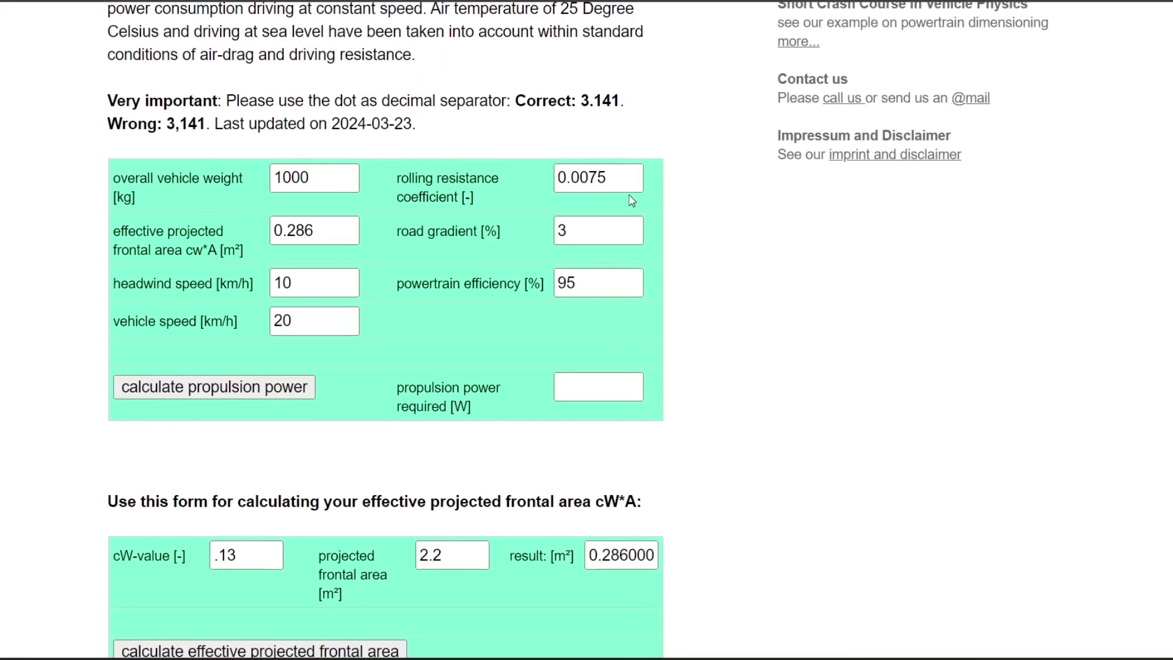
{"action": "scroll", "coordinate": [626, 203], "scroll_direction": "down", "scroll_amount": 7}
{"action": "scroll", "coordinate": [625, 202], "scroll_direction": "down", "scroll_amount": 3}
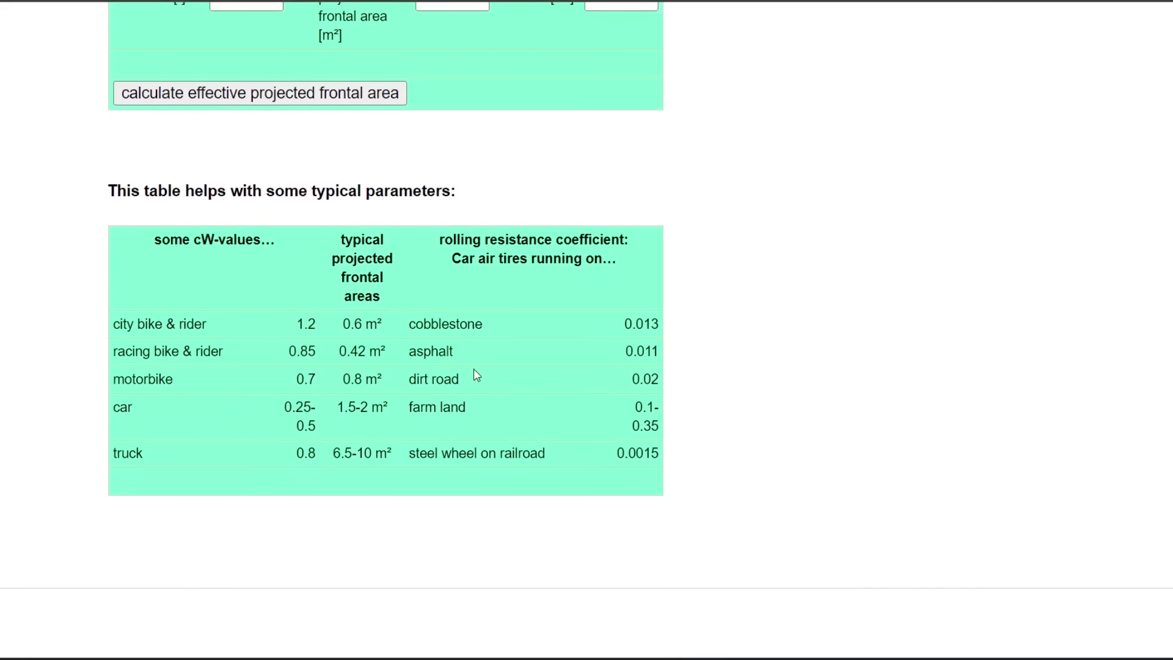
{"action": "scroll", "coordinate": [684, 273], "scroll_direction": "up", "scroll_amount": 8}
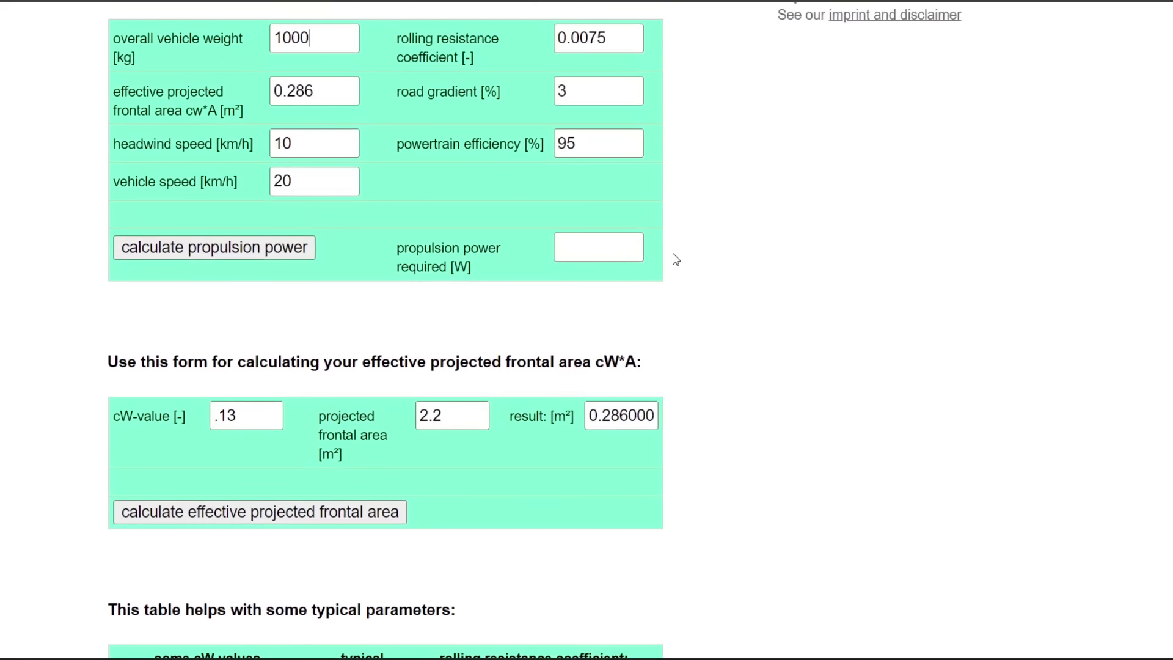
{"action": "scroll", "coordinate": [606, 119], "scroll_direction": "up", "scroll_amount": 1}
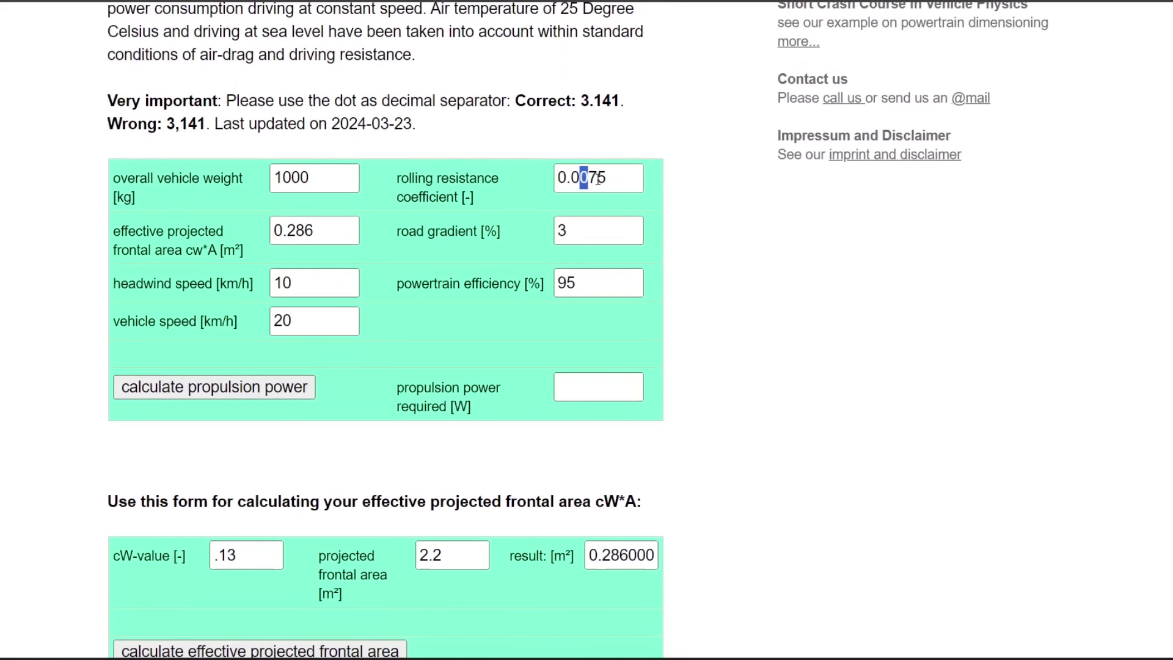
{"action": "left_click_drag", "start_coordinate": [580, 177], "coordinate": [732, 221]}
{"action": "type", "text": "11"}
{"action": "left_click_drag", "start_coordinate": [580, 223], "coordinate": [487, 240]}
{"action": "type", "text": "0"}
{"action": "left_click_drag", "start_coordinate": [295, 281], "coordinate": [131, 309]}
{"action": "type", "text": "0"}
Review the Vitesco axle drive specs: 50 kW continuous and 150 kW maximum power
{"action": "left_click", "coordinate": [594, 283]}
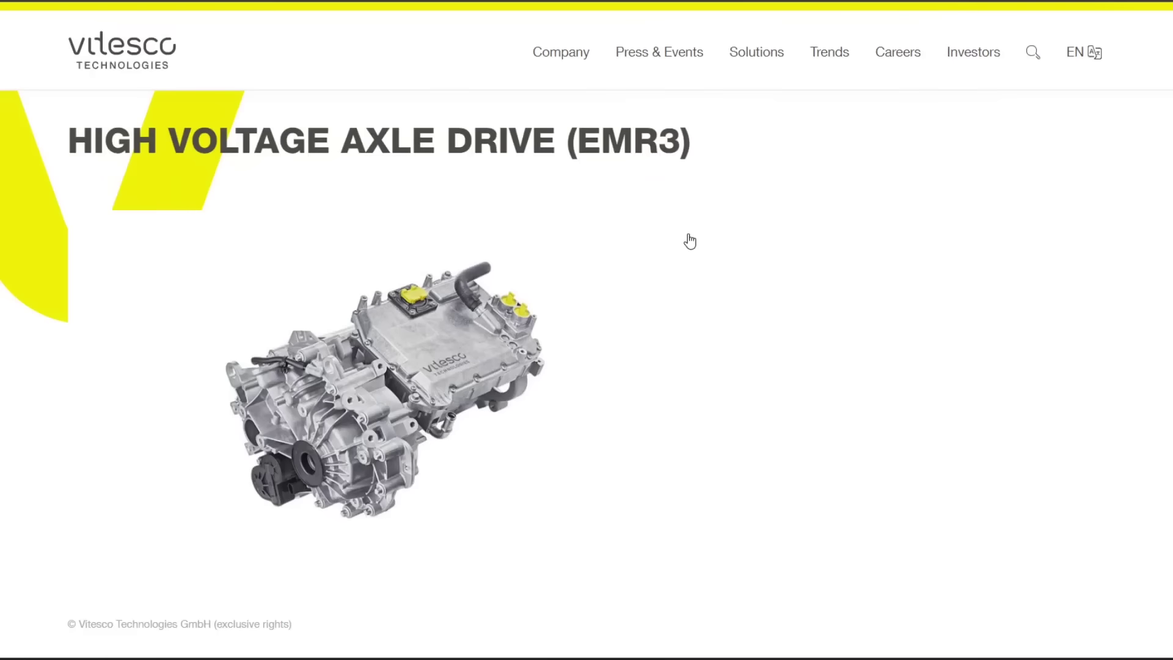
{"action": "scroll", "coordinate": [686, 241], "scroll_direction": "down", "scroll_amount": 10}
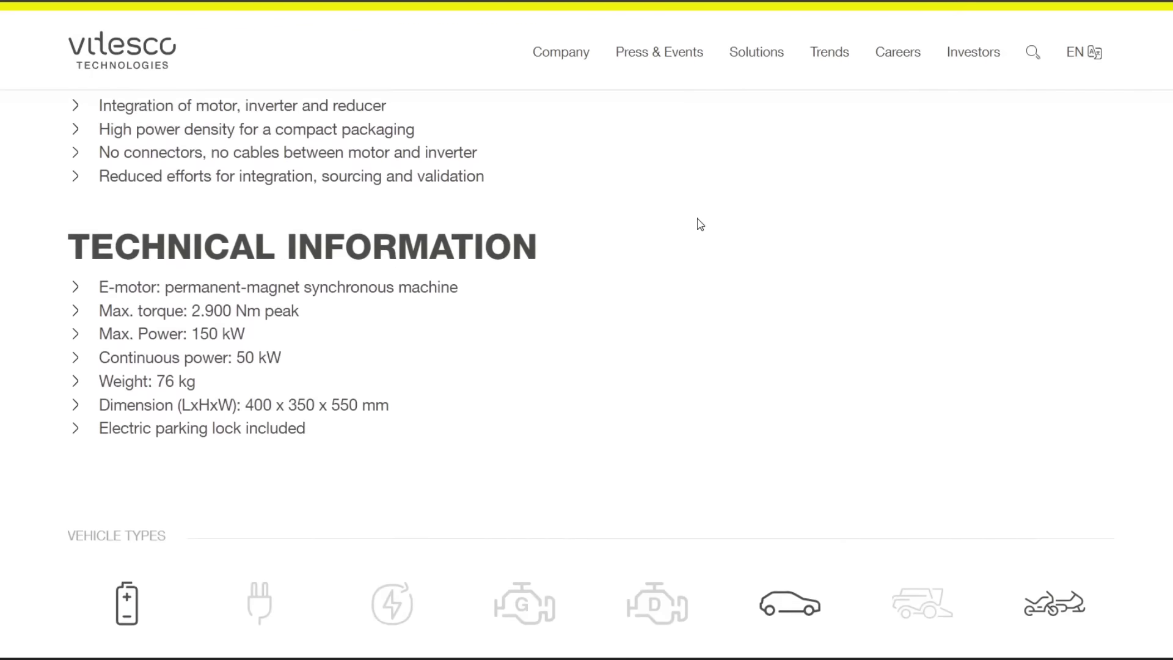
{"action": "scroll", "coordinate": [700, 224], "scroll_direction": "down", "scroll_amount": 3}
{"action": "scroll", "coordinate": [699, 223], "scroll_direction": "up", "scroll_amount": 6}
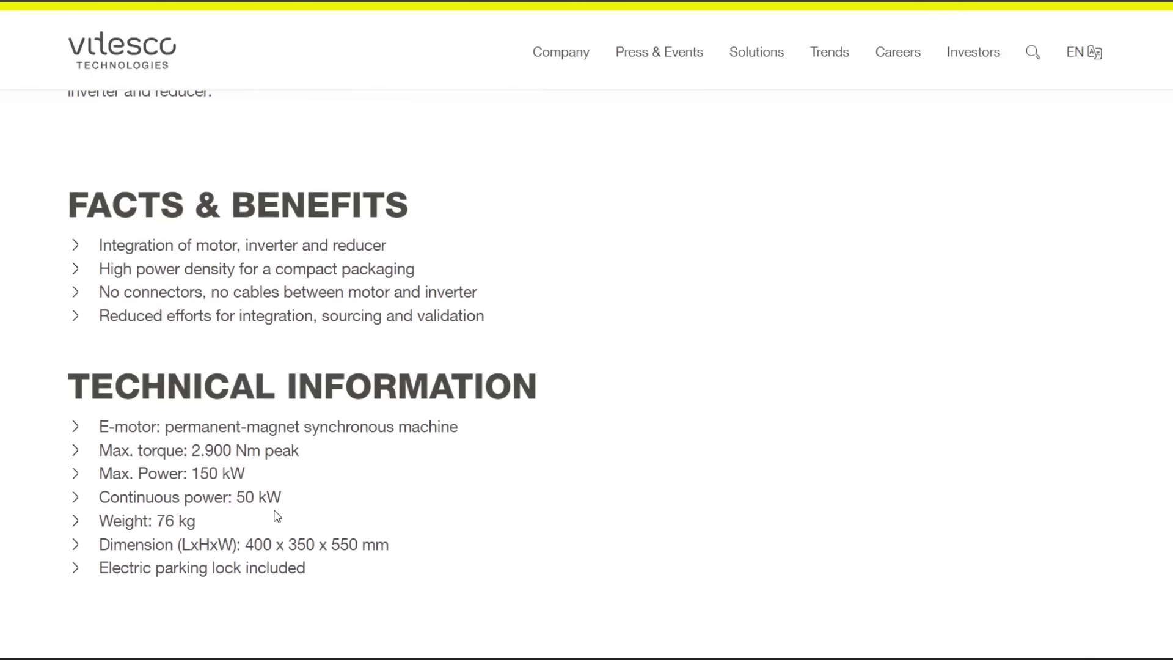
{"action": "left_click", "coordinate": [763, 54]}
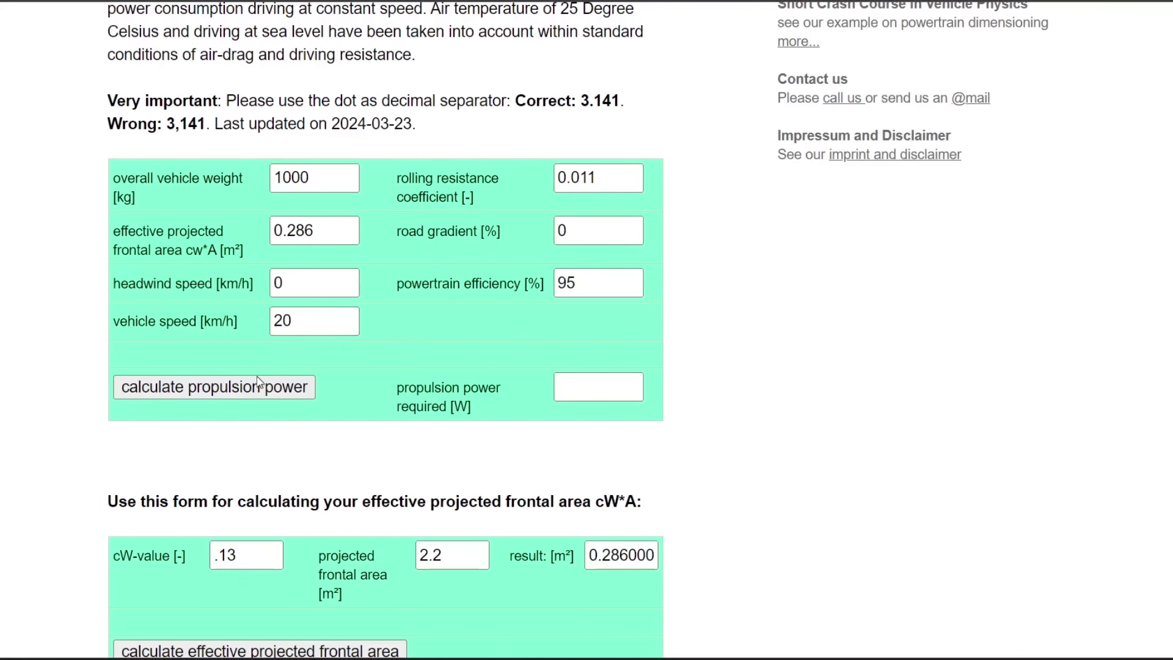
Set vehicle speed to 100 km/h and calculate propulsion power, giving 6975 W
{"action": "double_click", "coordinate": [301, 332]}
{"action": "type", "text": "100"}
{"action": "left_click", "coordinate": [211, 389]}
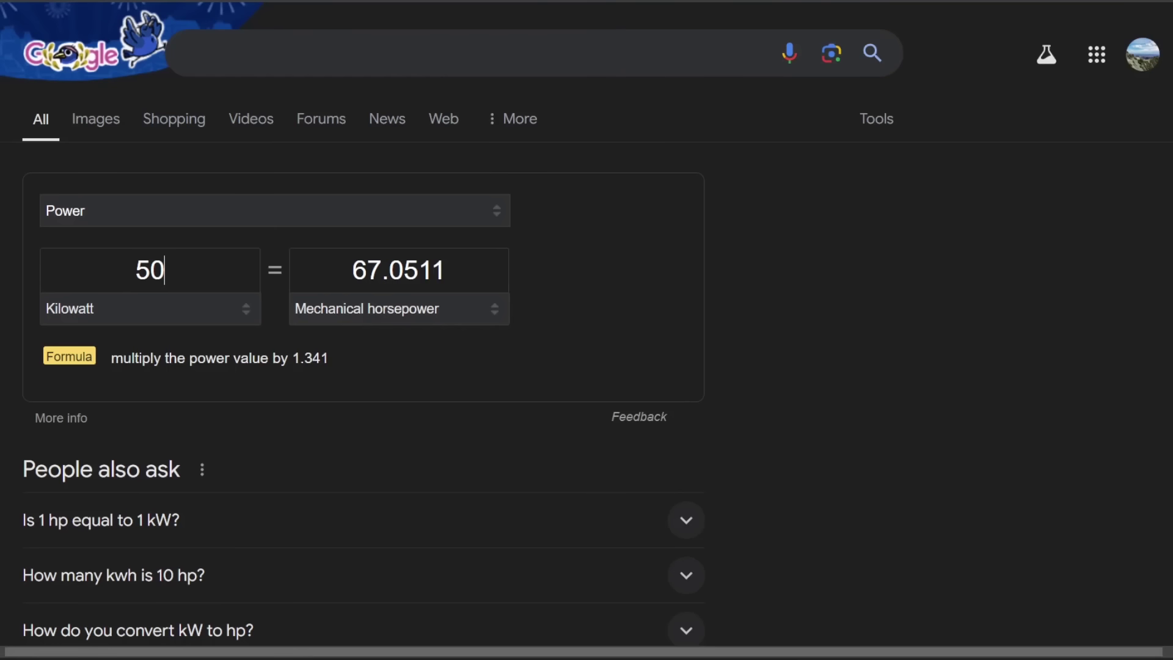
{"action": "left_click", "coordinate": [684, 1]}
{"action": "left_click", "coordinate": [203, 259]}
Enter 7 kW in Google's converter to read its horsepower equivalent
{"action": "key", "text": "ctrl+a"}
{"action": "type", "text": "7"}
{"action": "key", "text": "ctrl+a"}
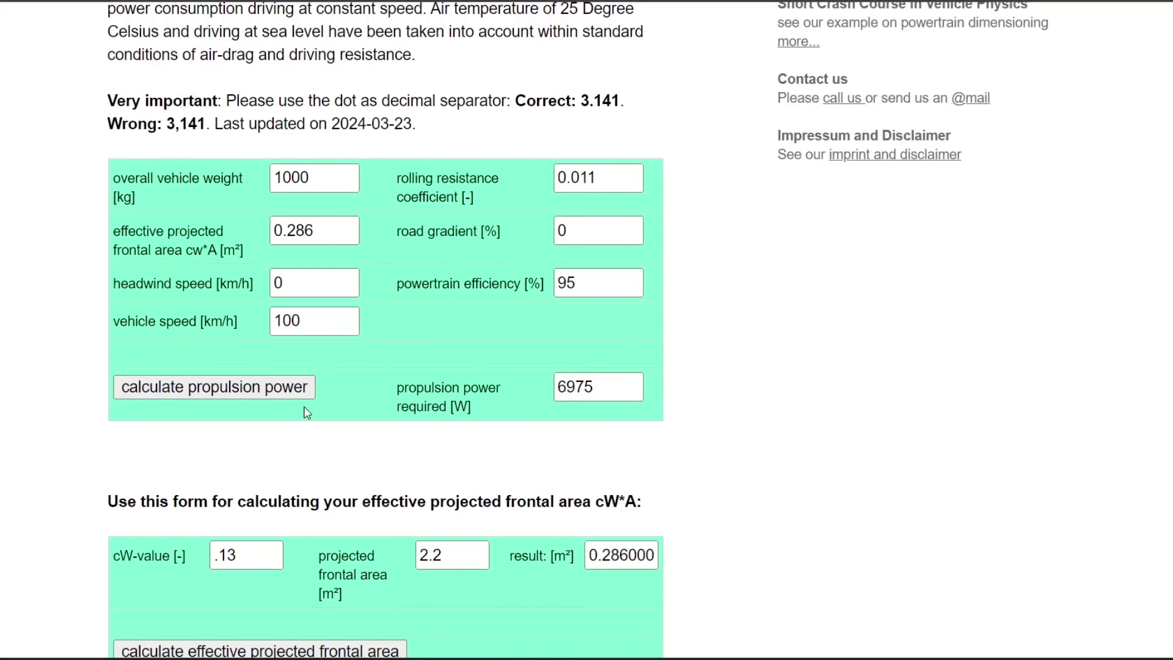
Recalculate propulsion power at 128 km/h (12050 W) and enter 12 kW in the converter
{"action": "double_click", "coordinate": [287, 321]}
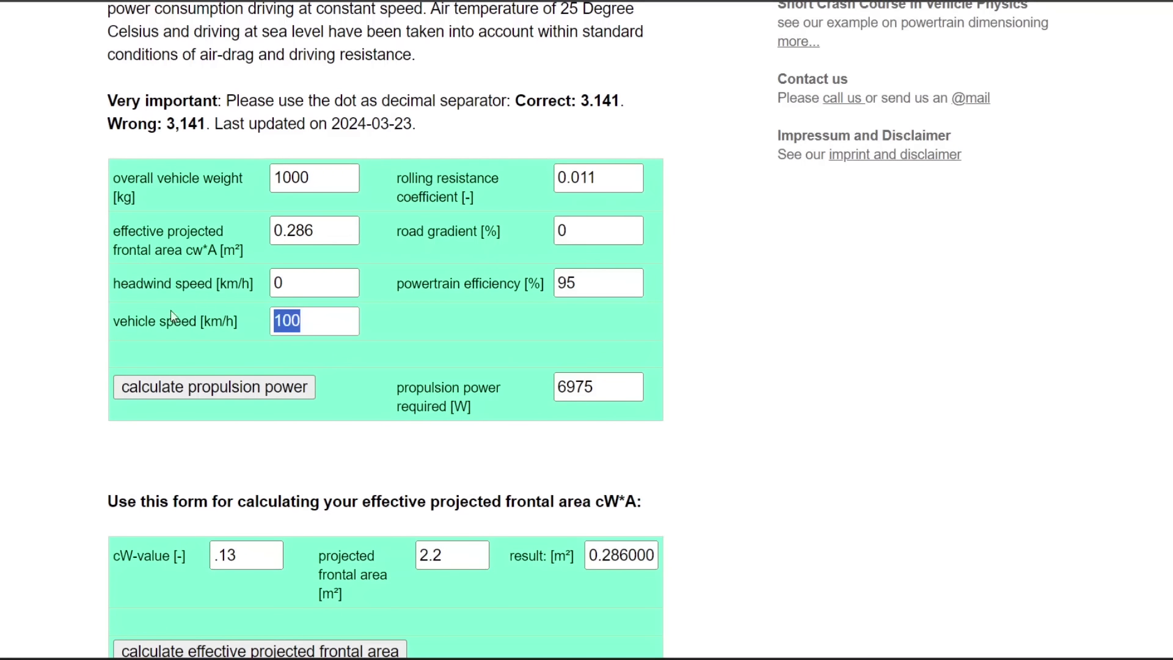
{"action": "type", "text": "128"}
{"action": "left_click", "coordinate": [267, 385]}
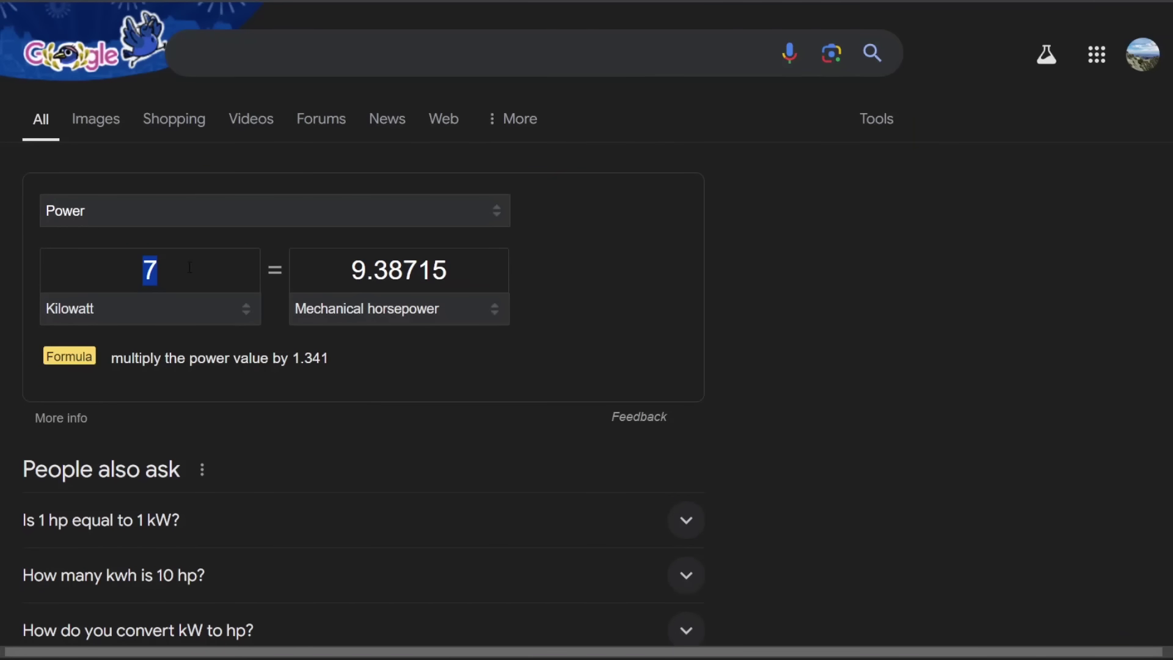
{"action": "type", "text": "128"}
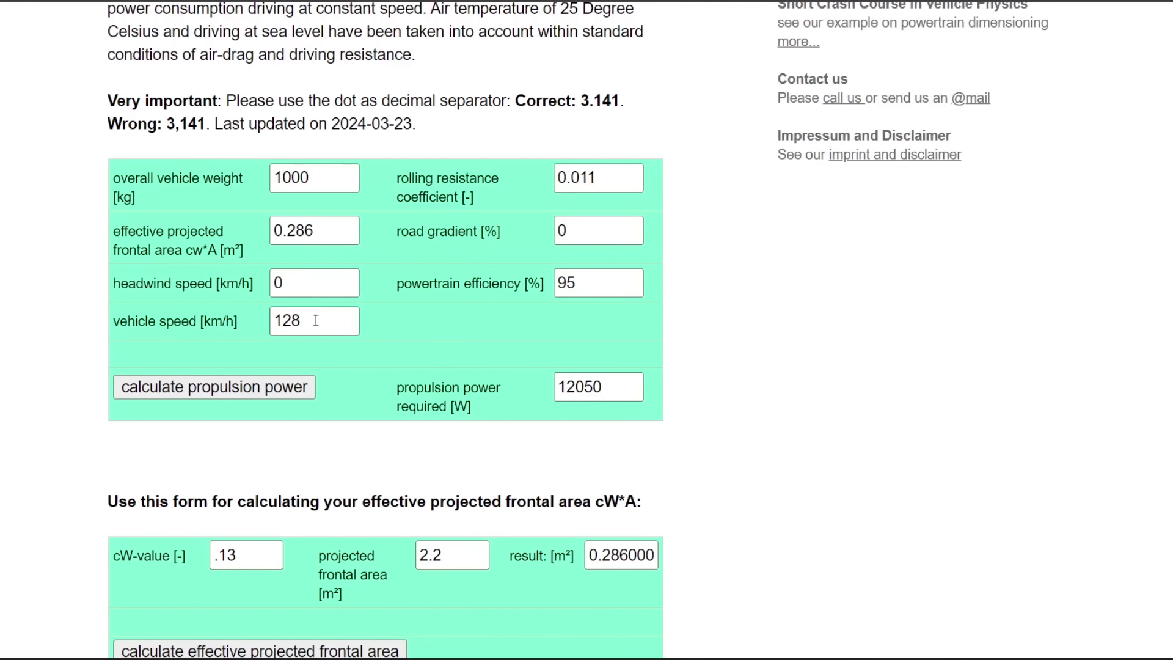
Calculate propulsion power at trial speeds of 200, 300 and 250 km/h
{"action": "left_click_drag", "start_coordinate": [314, 321], "coordinate": [254, 322]}
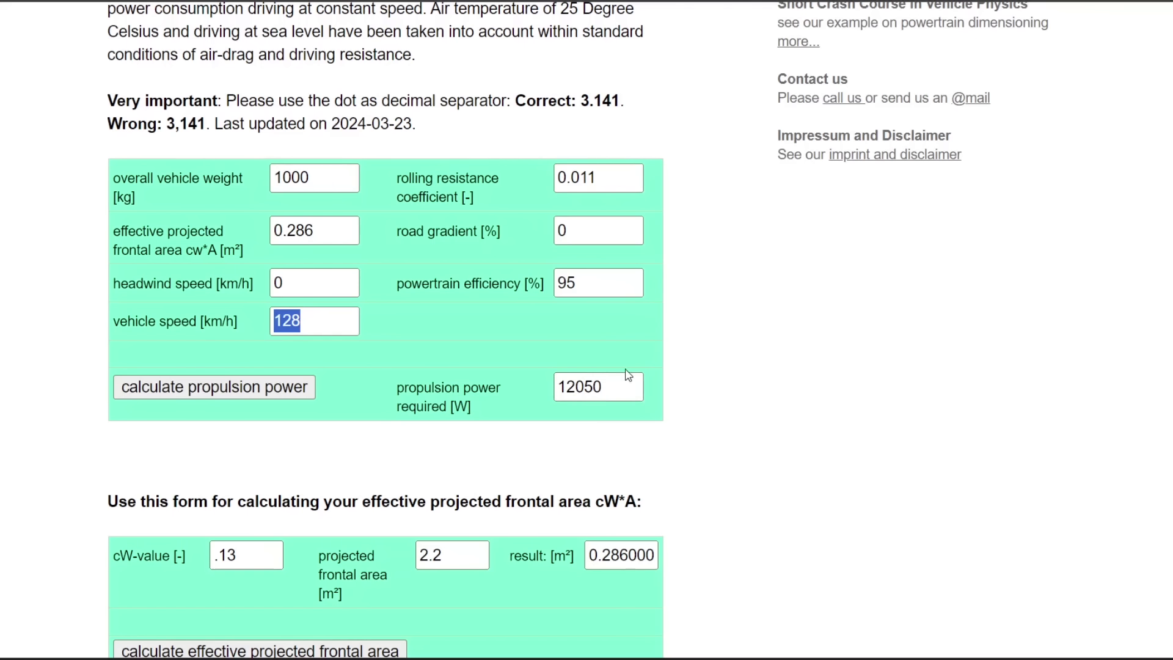
{"action": "type", "text": "2000"}
{"action": "key", "text": "BackSpace"}
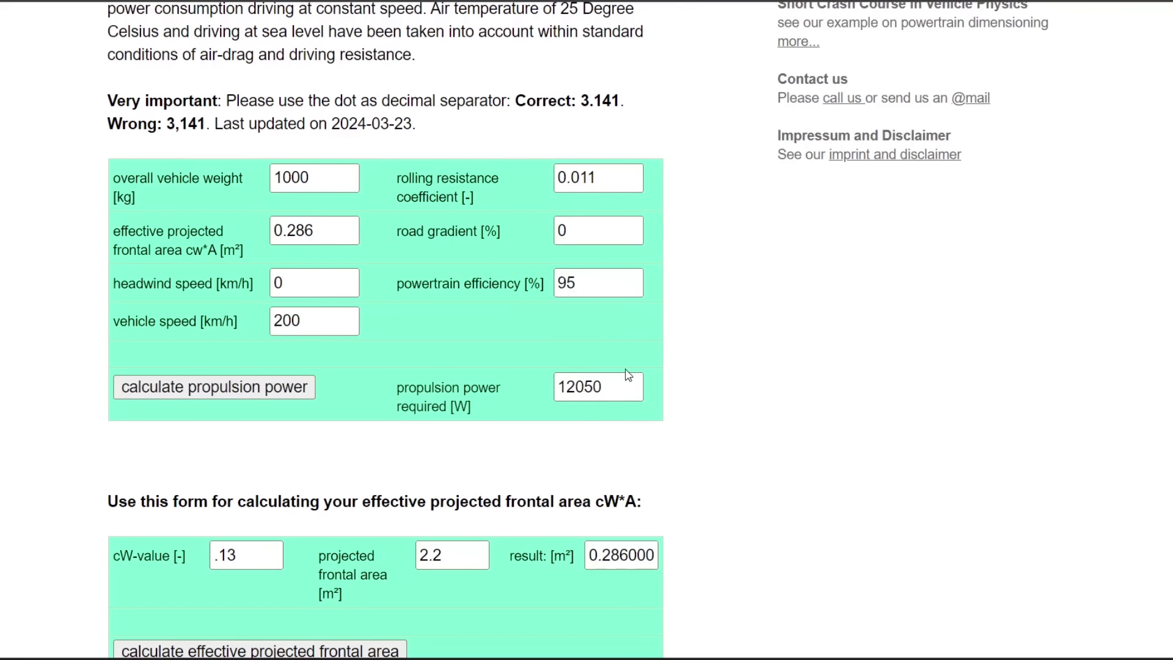
{"action": "left_click", "coordinate": [238, 399]}
{"action": "double_click", "coordinate": [301, 321]}
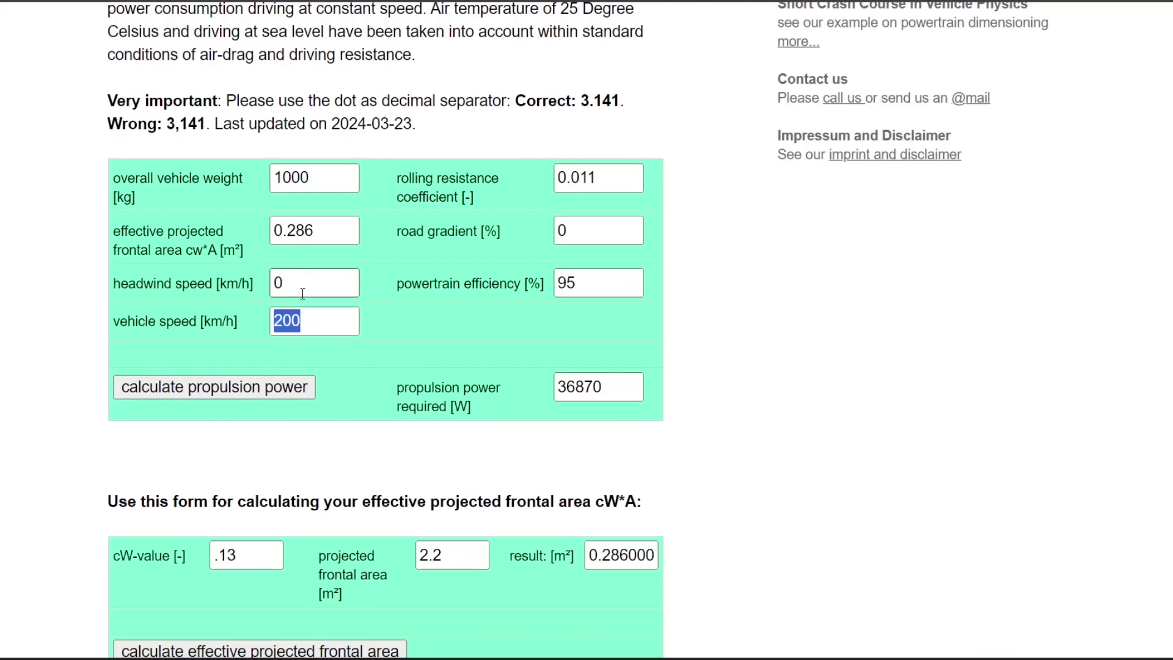
{"action": "type", "text": "300"}
{"action": "left_click", "coordinate": [210, 391]}
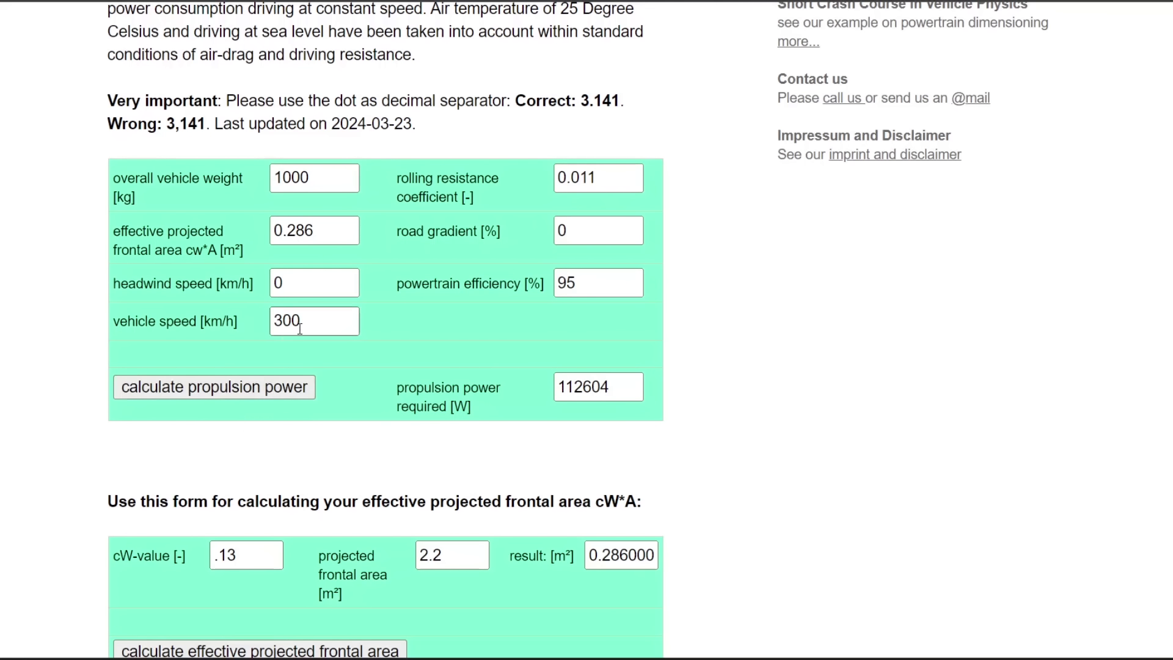
{"action": "double_click", "coordinate": [320, 322]}
{"action": "type", "text": "250"}
{"action": "left_click", "coordinate": [214, 382]}
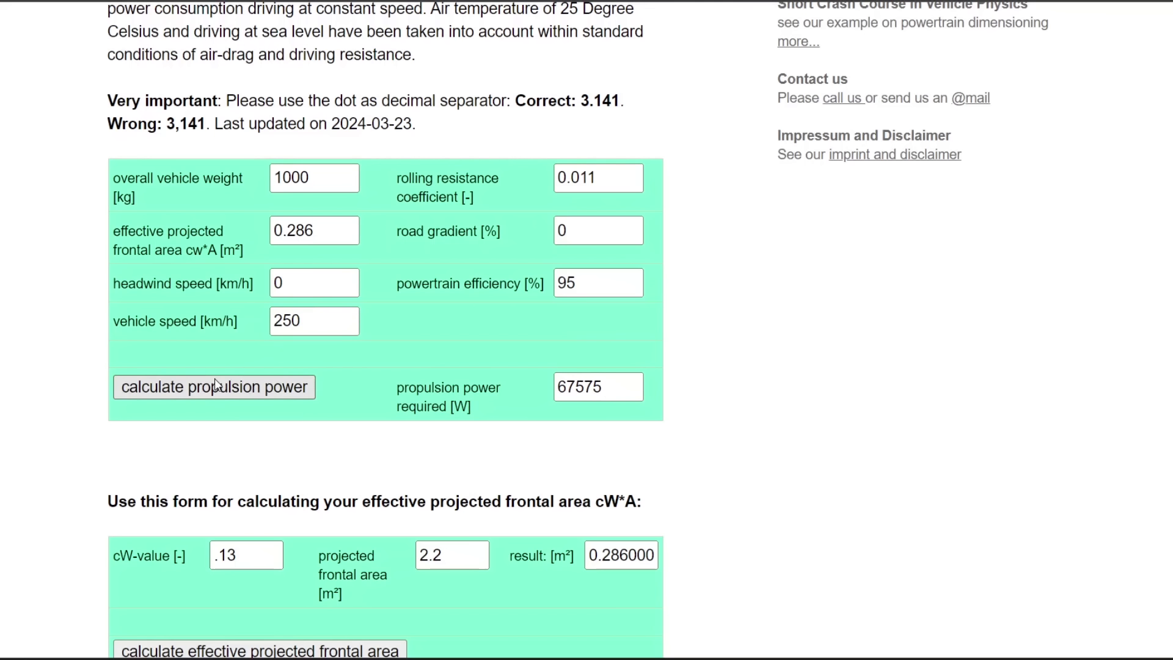
Narrow the speed to 220, 225, then 223 km/h, where power reaches about 49398 W
{"action": "double_click", "coordinate": [288, 315]}
{"action": "type", "text": "220"}
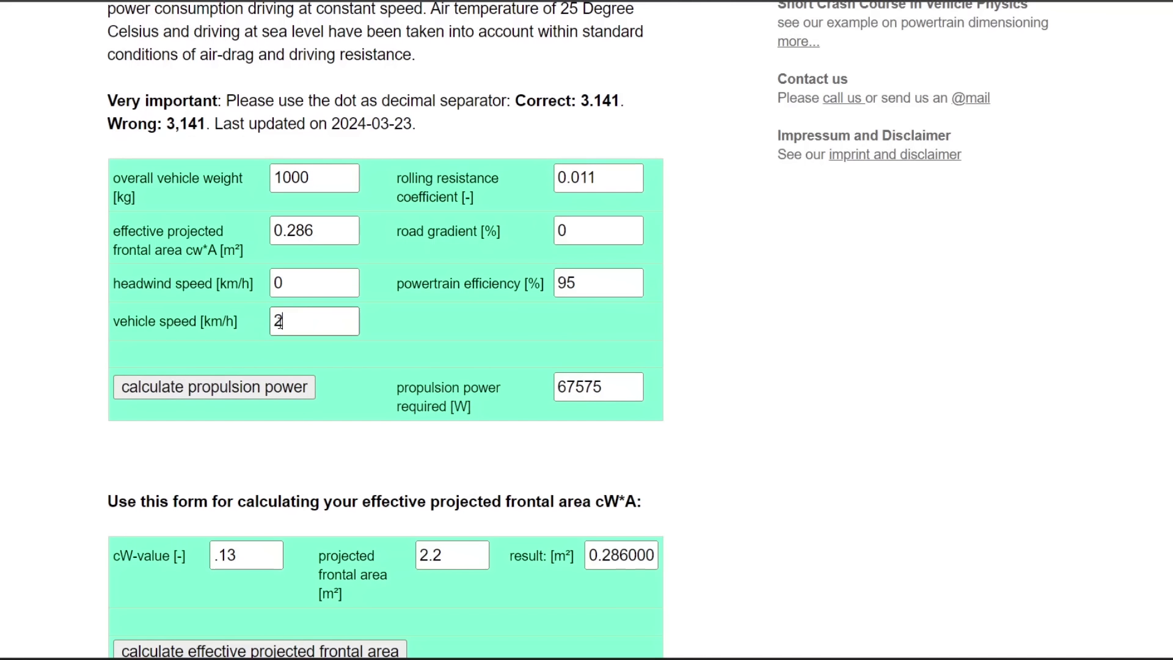
{"action": "left_click", "coordinate": [230, 397]}
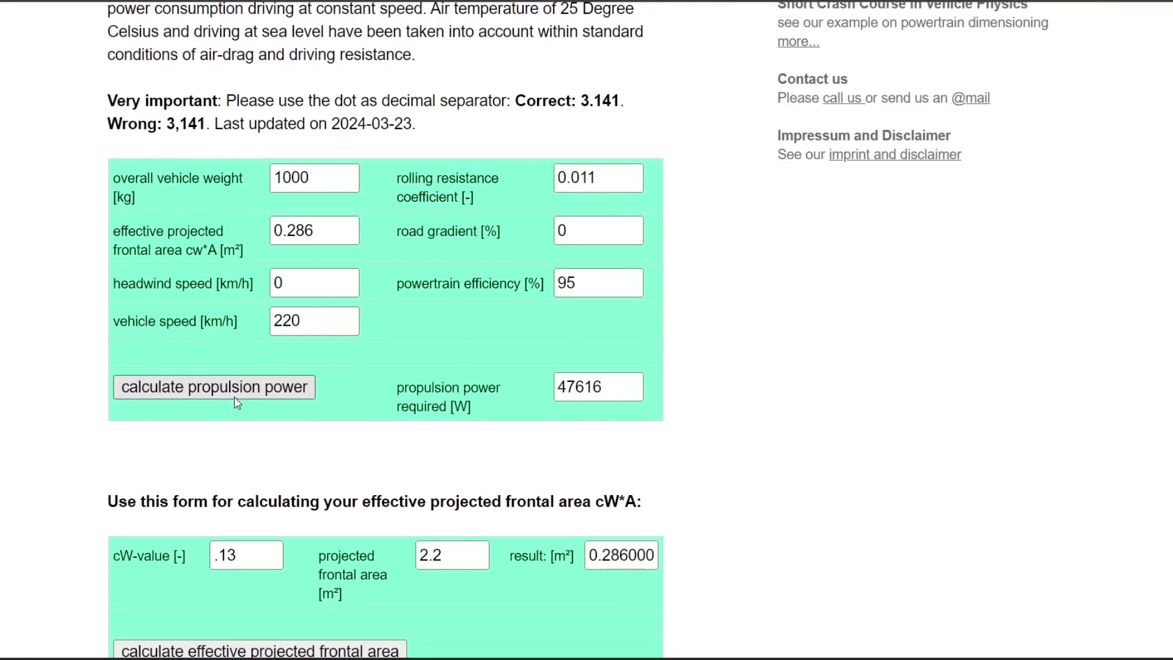
{"action": "double_click", "coordinate": [301, 321]}
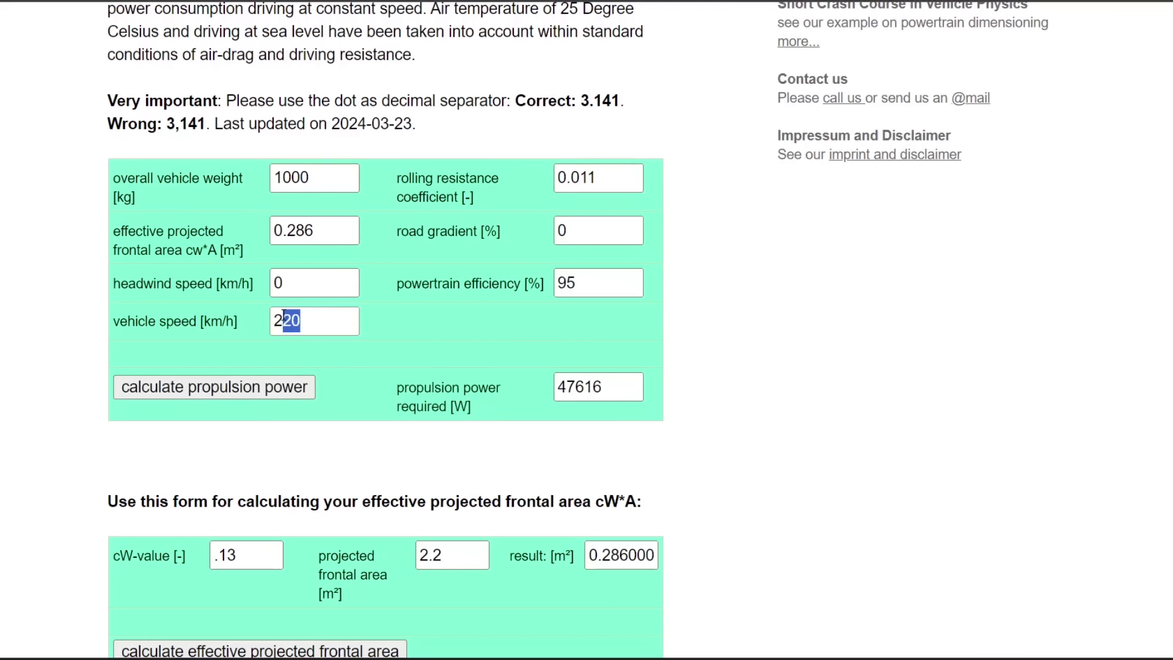
{"action": "left_click_drag", "start_coordinate": [301, 319], "coordinate": [294, 313]}
{"action": "type", "text": "5"}
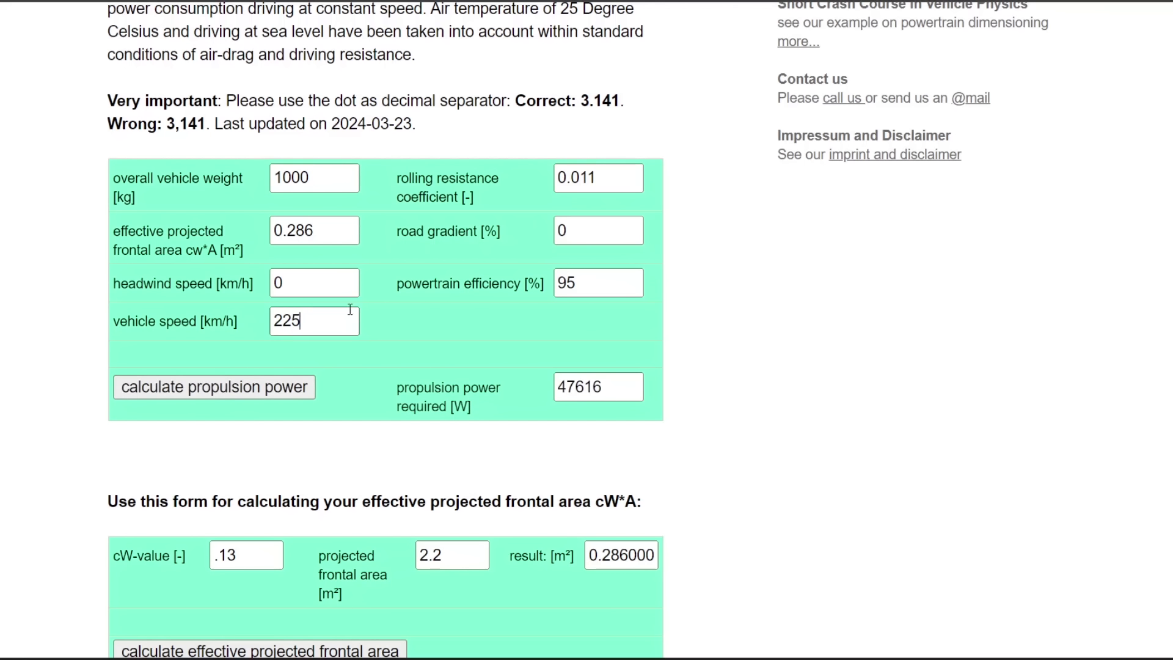
{"action": "left_click", "coordinate": [300, 389]}
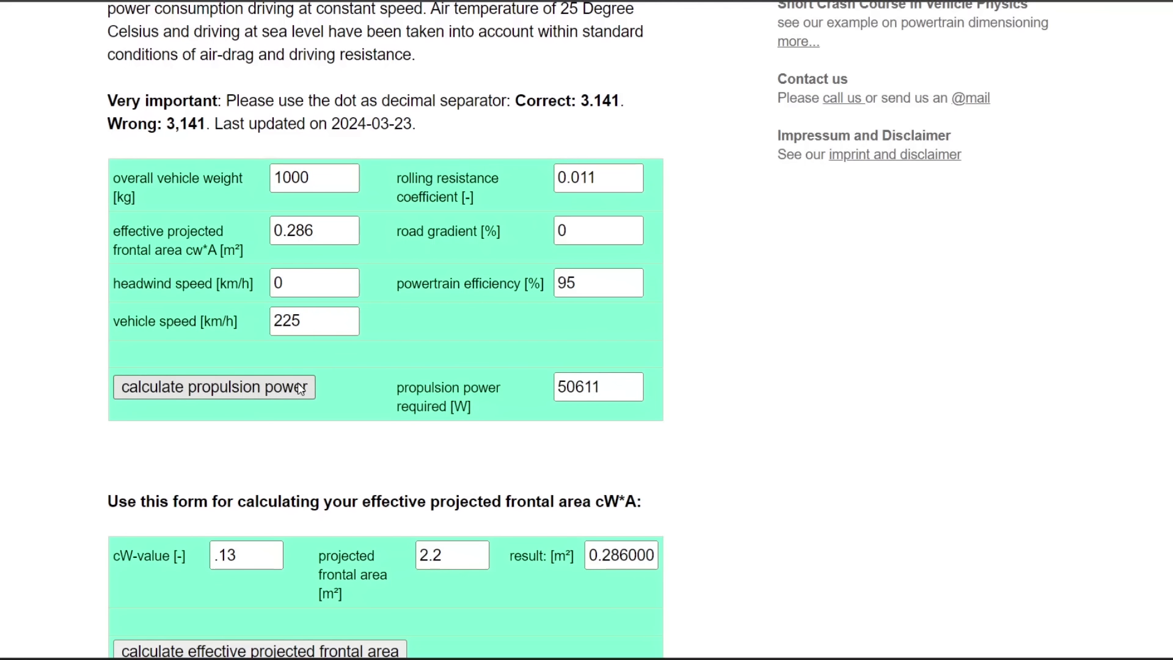
{"action": "left_click_drag", "start_coordinate": [292, 320], "coordinate": [322, 324]}
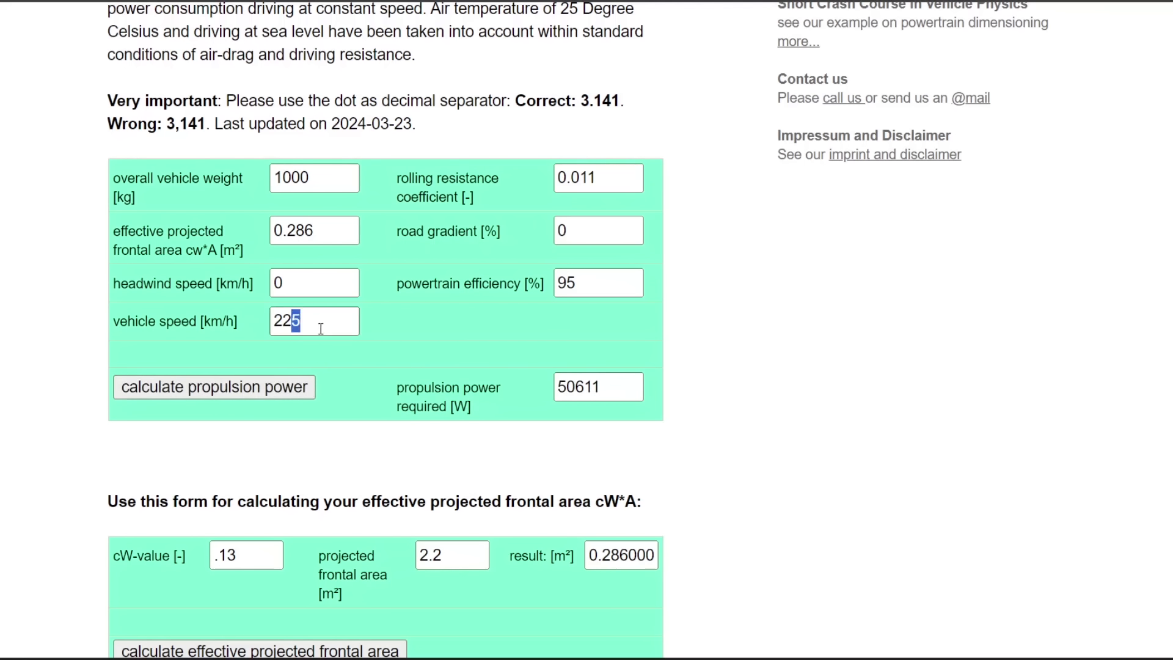
{"action": "type", "text": "3"}
{"action": "left_click", "coordinate": [294, 388]}
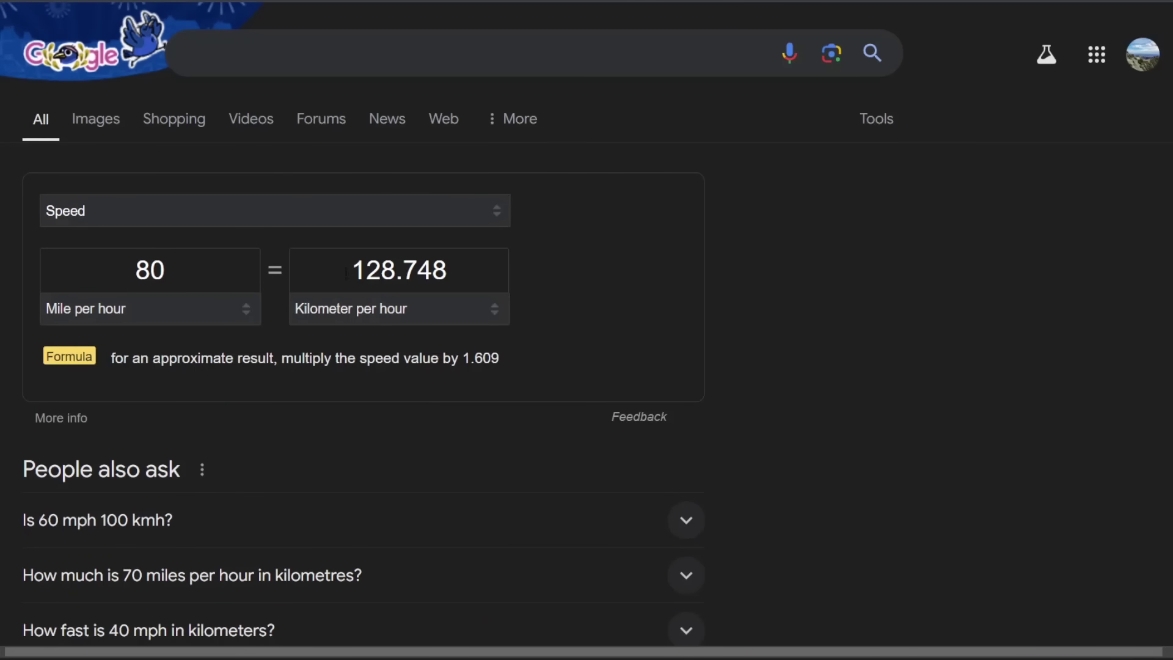
Convert 223 km/h in Google's speed converter, reading 138.566 mph
{"action": "left_click", "coordinate": [349, 272]}
{"action": "key", "text": "ctrl+a"}
{"action": "type", "text": "223"}
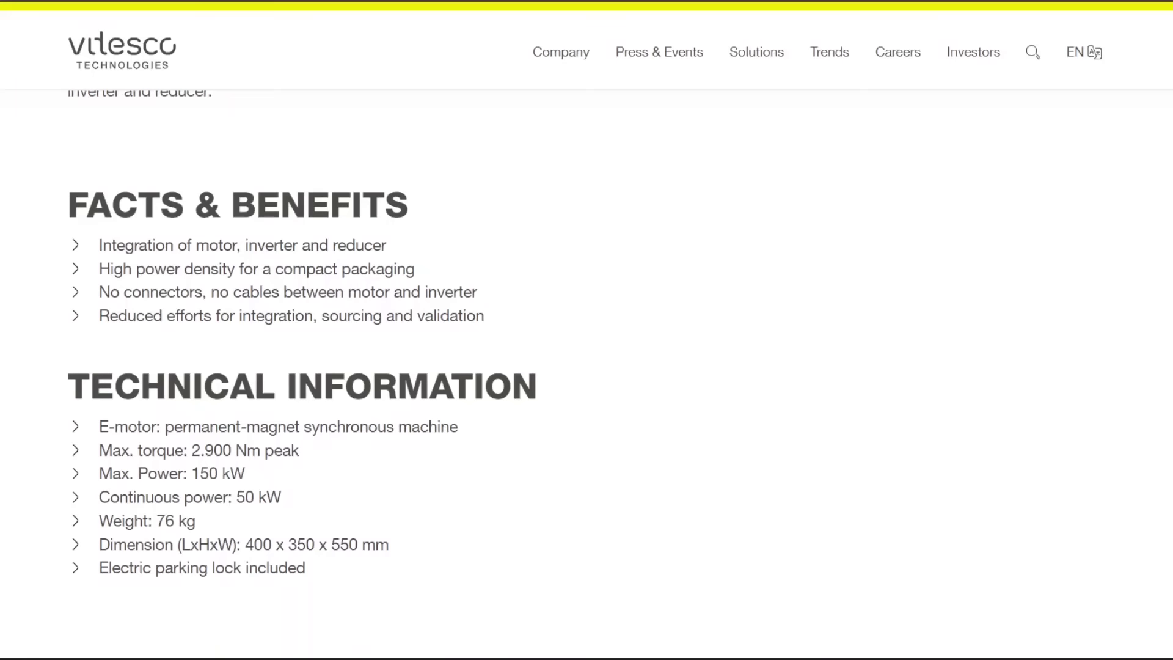
{"action": "mouse_move", "coordinate": [898, 52]}
Confirm the Vitesco motor's 50 kW continuous power rating in the Technical Information, then return to the calculator
{"action": "mouse_move", "coordinate": [681, 36]}
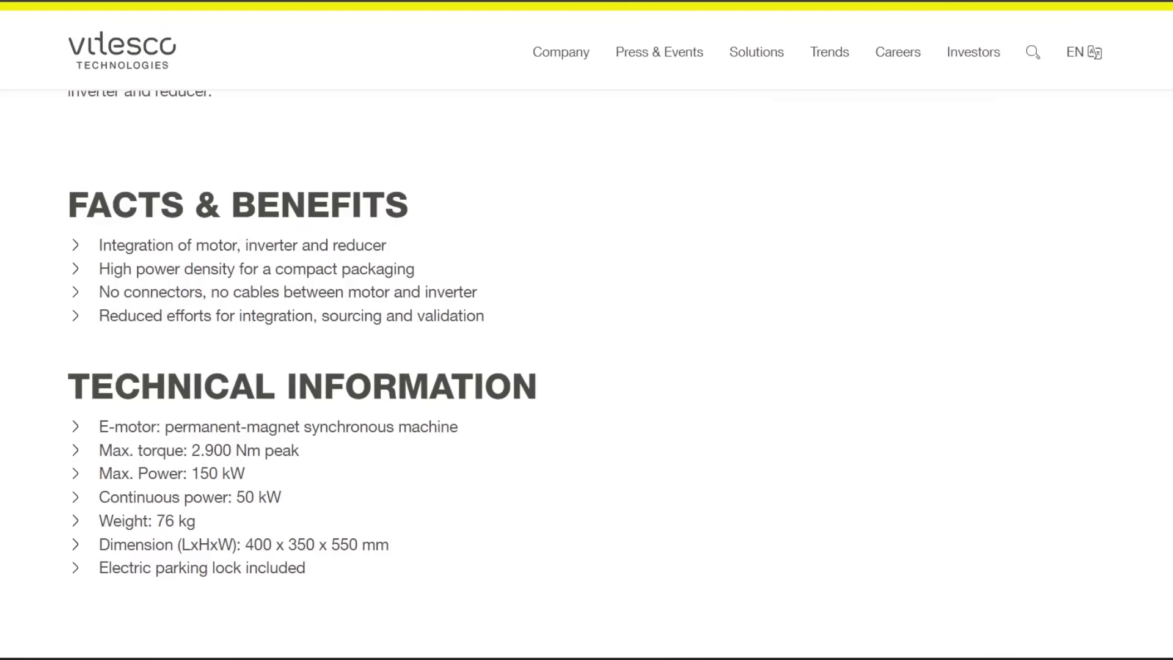
{"action": "scroll", "coordinate": [505, 411], "scroll_direction": "down", "scroll_amount": 7}
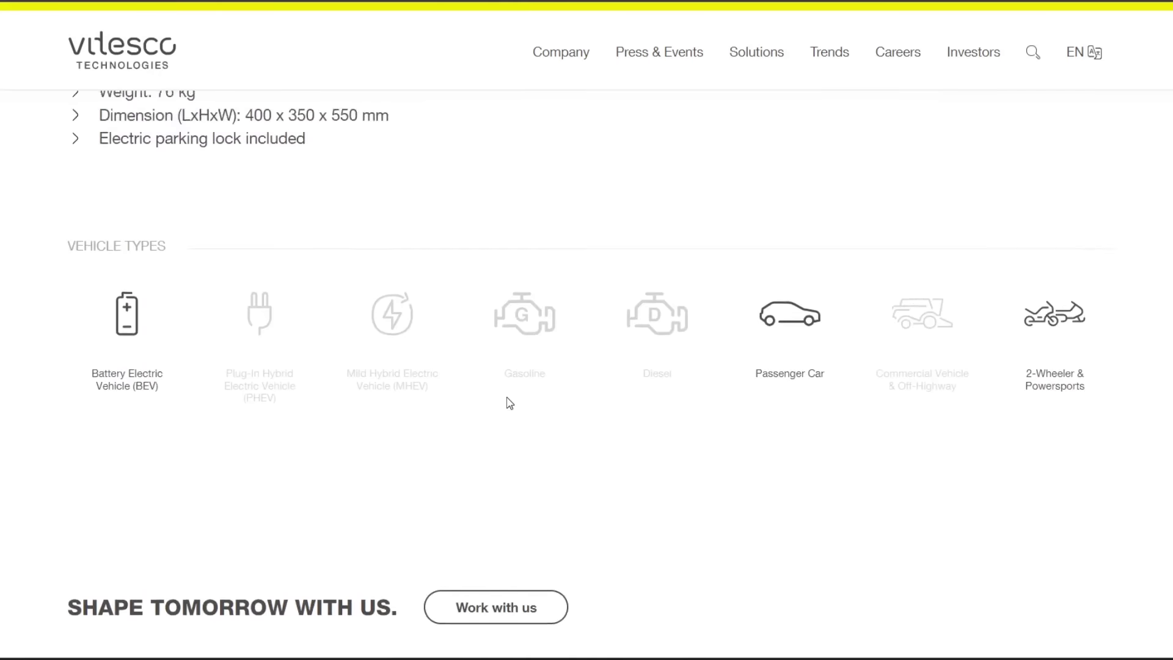
{"action": "scroll", "coordinate": [511, 401], "scroll_direction": "up", "scroll_amount": 7}
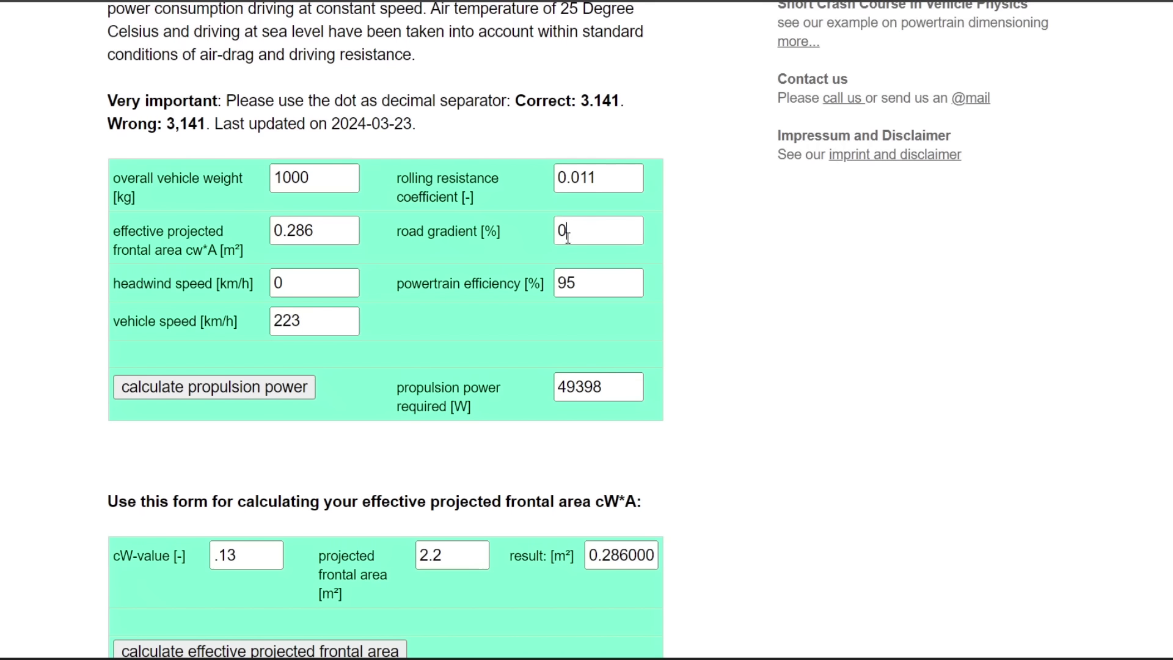
Set the road gradient to 6% and recalculate, giving 87696 W at 223 km/h
{"action": "left_click_drag", "start_coordinate": [567, 234], "coordinate": [555, 238]}
{"action": "type", "text": "6"}
{"action": "left_click", "coordinate": [306, 386]}
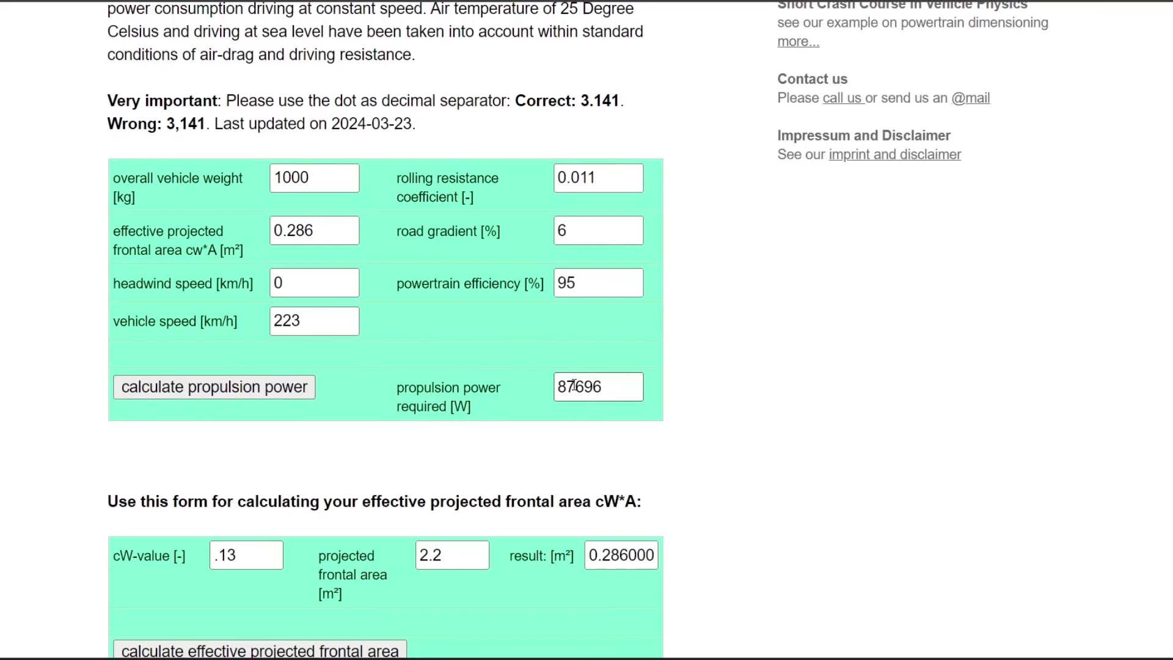
{"action": "left_click_drag", "start_coordinate": [306, 317], "coordinate": [249, 310]}
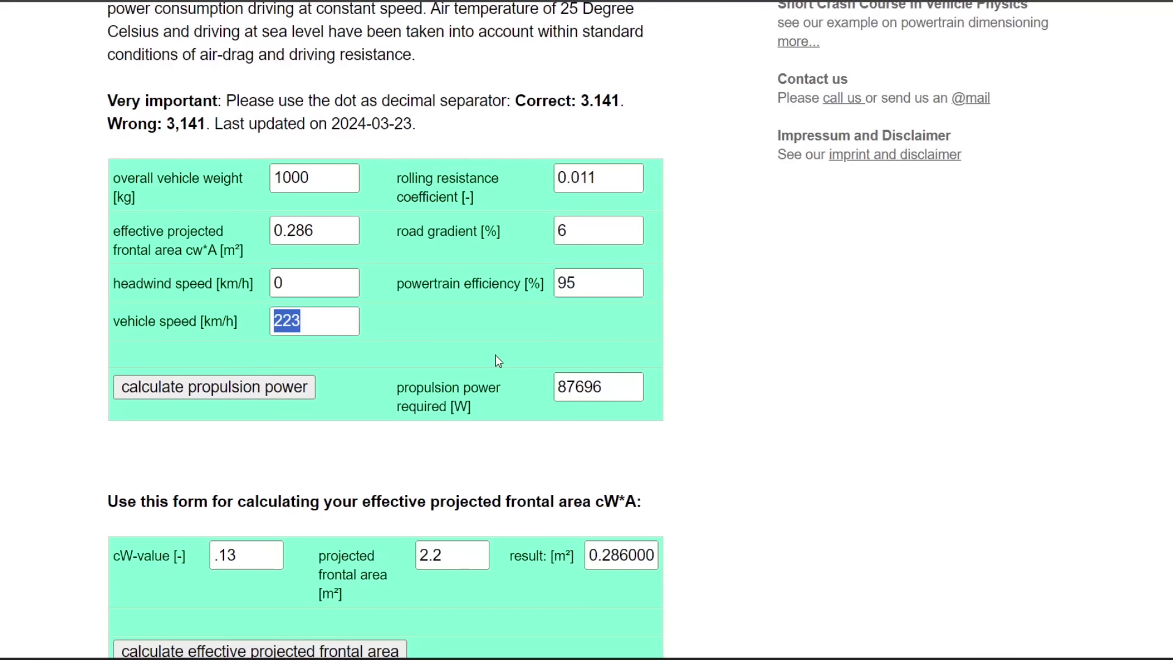
Change the vehicle speed to 120 km/h and recalculate propulsion power
{"action": "type", "text": "10"}
{"action": "key", "text": "BackSpace"}
{"action": "type", "text": "20"}
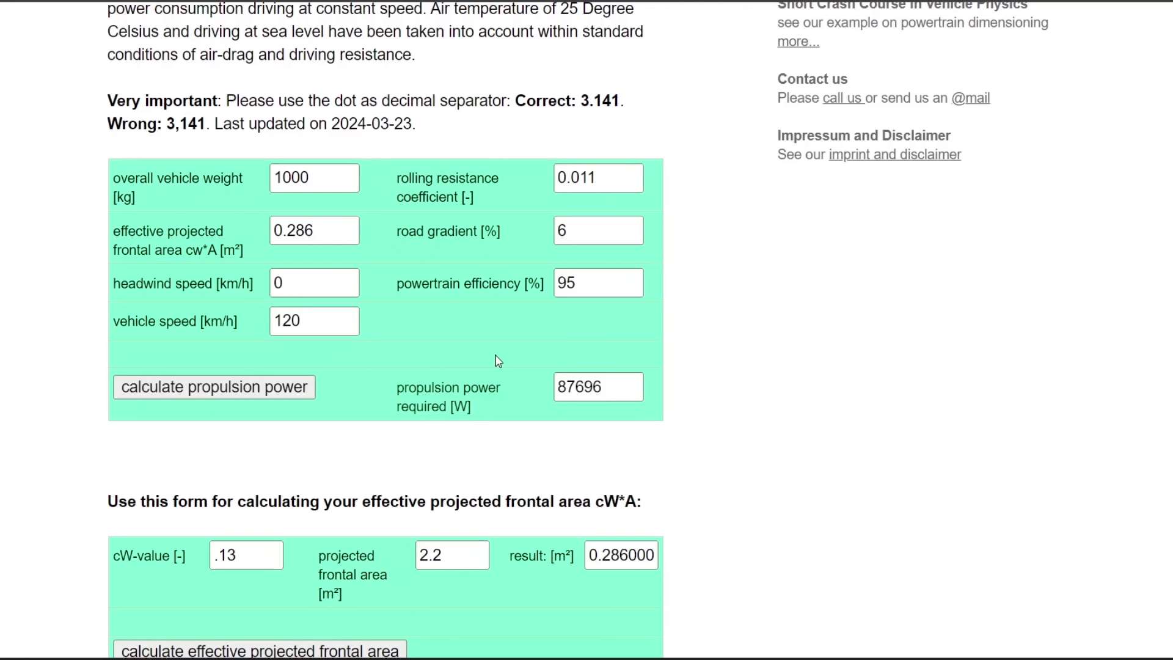
{"action": "left_click", "coordinate": [209, 387]}
Change the vehicle speed to 128 km/h and recalculate, giving 34032 W
{"action": "left_click", "coordinate": [322, 326]}
{"action": "double_click", "coordinate": [321, 329]}
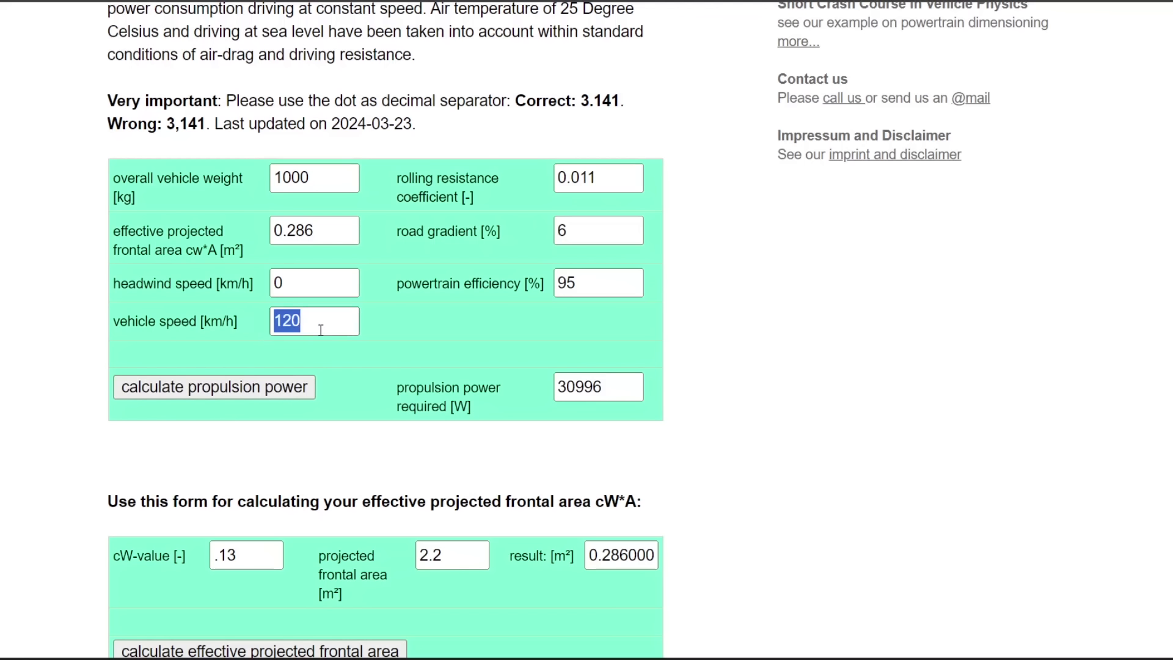
{"action": "type", "text": "18"}
{"action": "key", "text": "BackSpace"}
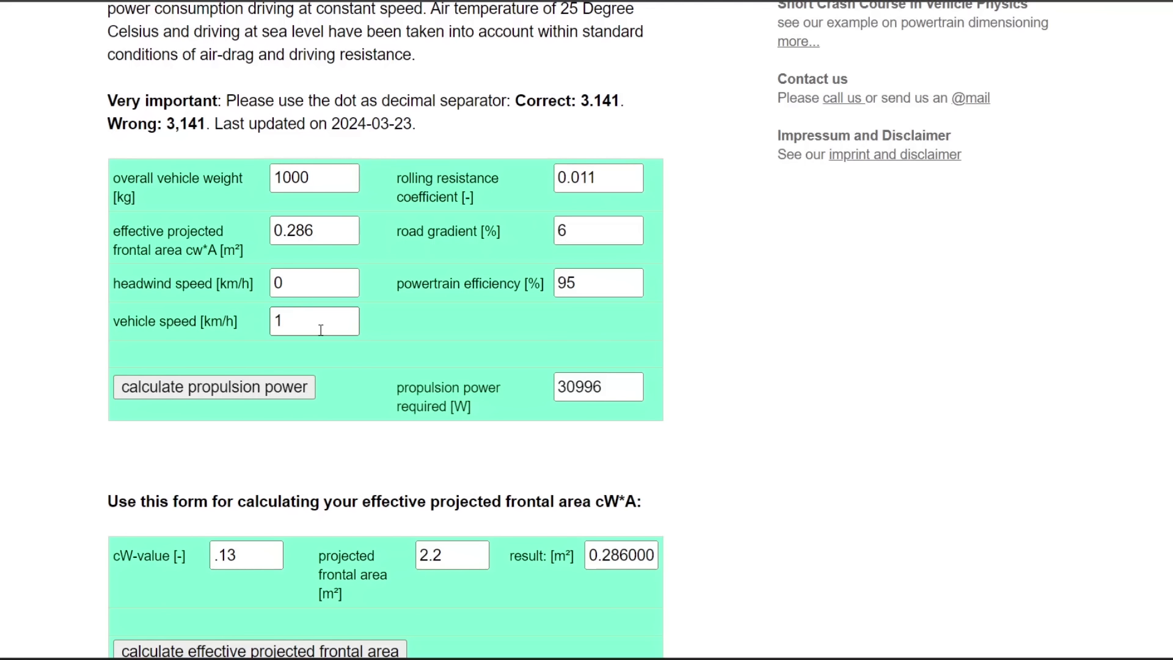
{"action": "type", "text": "28"}
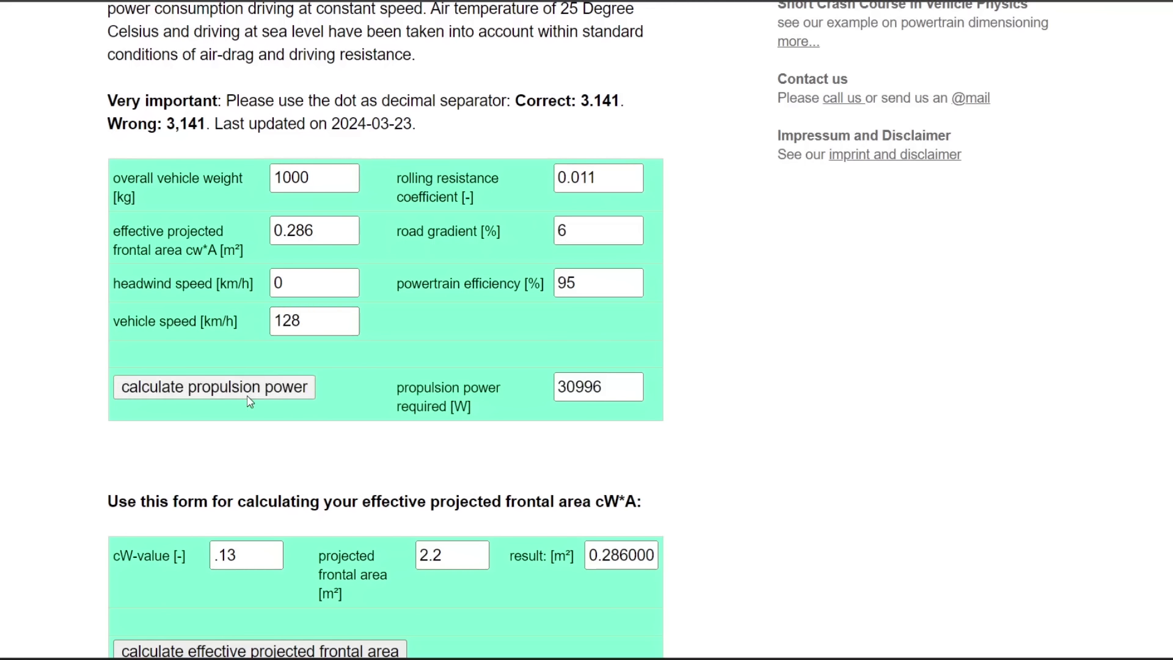
{"action": "left_click", "coordinate": [248, 393]}
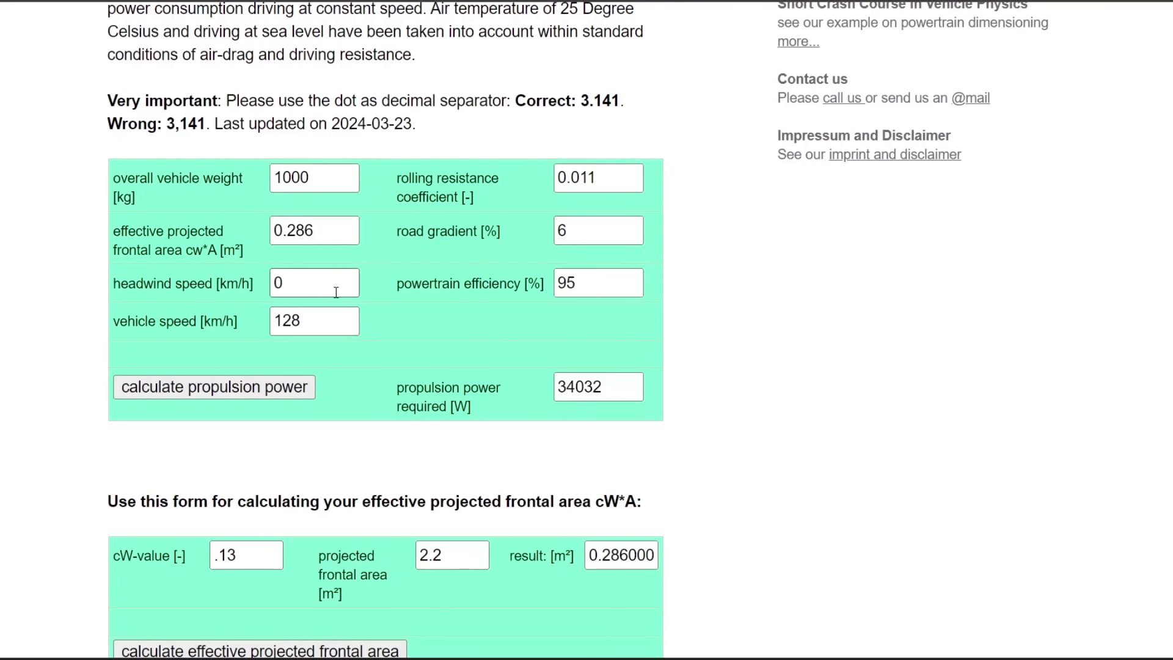
Set the headwind speed to 50 km/h and recalculate, giving 41513 W
{"action": "left_click_drag", "start_coordinate": [335, 284], "coordinate": [170, 275]}
{"action": "type", "text": "50"}
{"action": "left_click", "coordinate": [231, 384]}
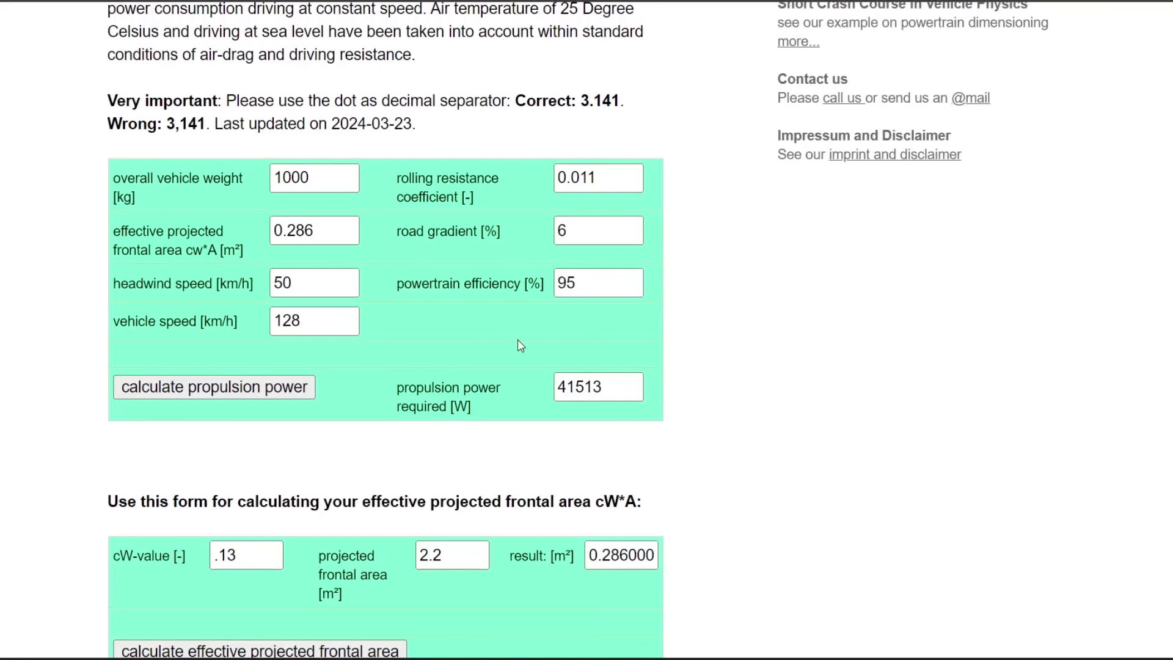